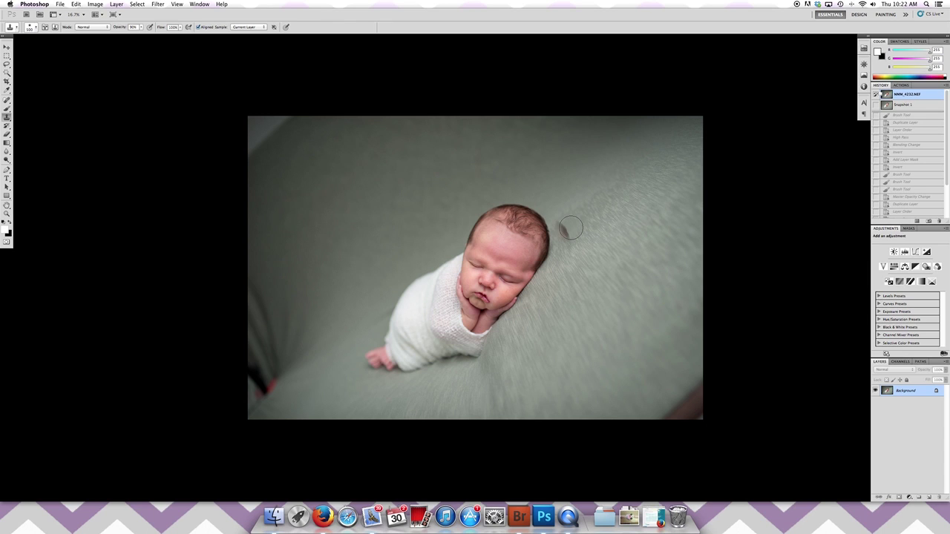
Examine the baby's face up close at 100% for blemishes and uneven skin
key("super+plus")
key("super+plus")
key("super+plus")
key("super+plus")
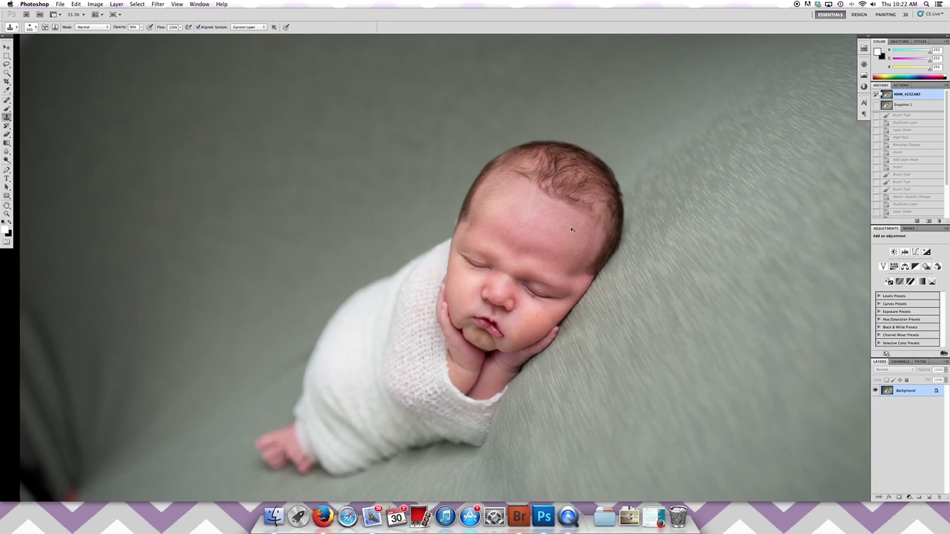
key("super+plus")
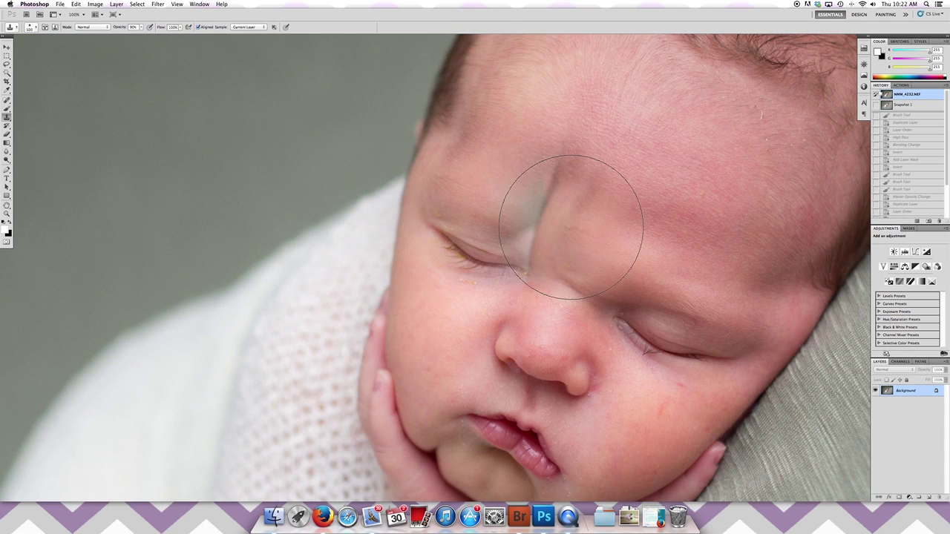
key("super+minus")
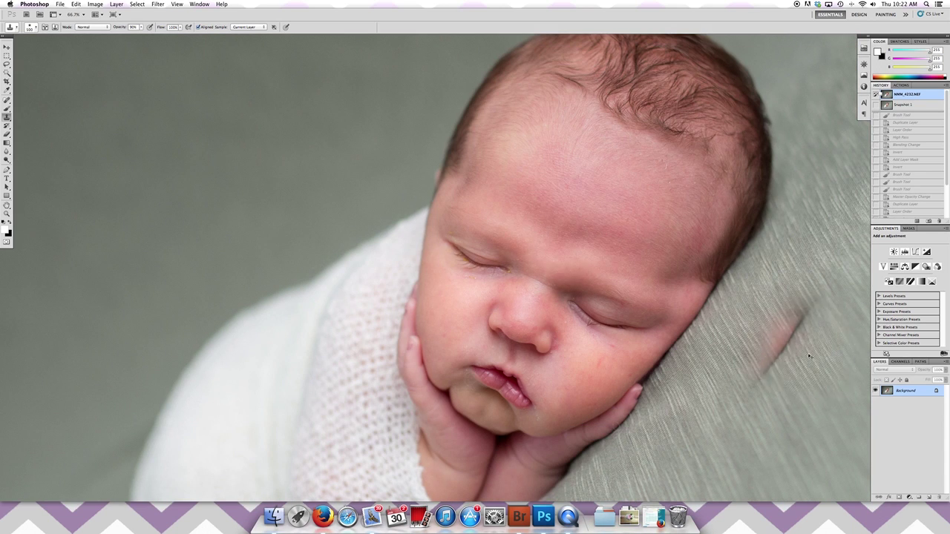
key("super+plus")
scroll(794, 349, "down", 5)
scroll(794, 349, "right", 4)
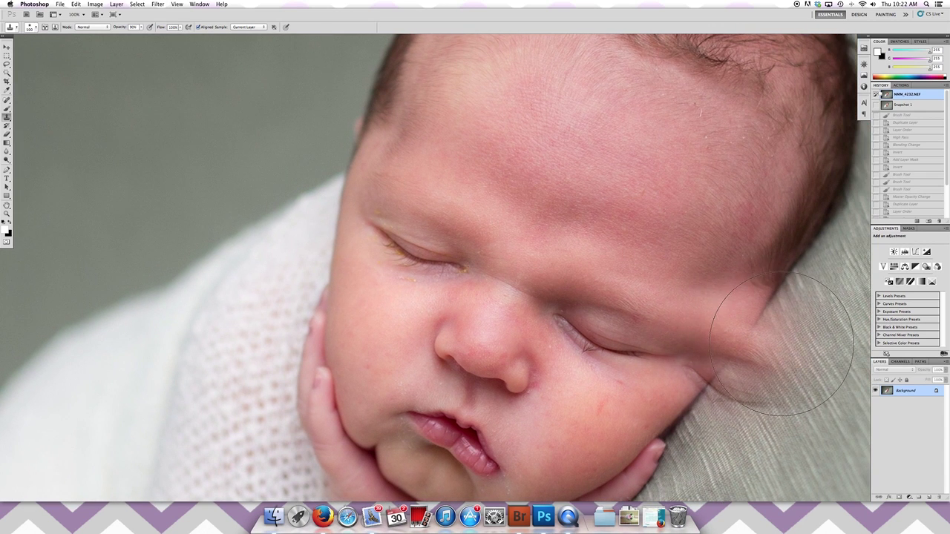
scroll(779, 345, "up", 2)
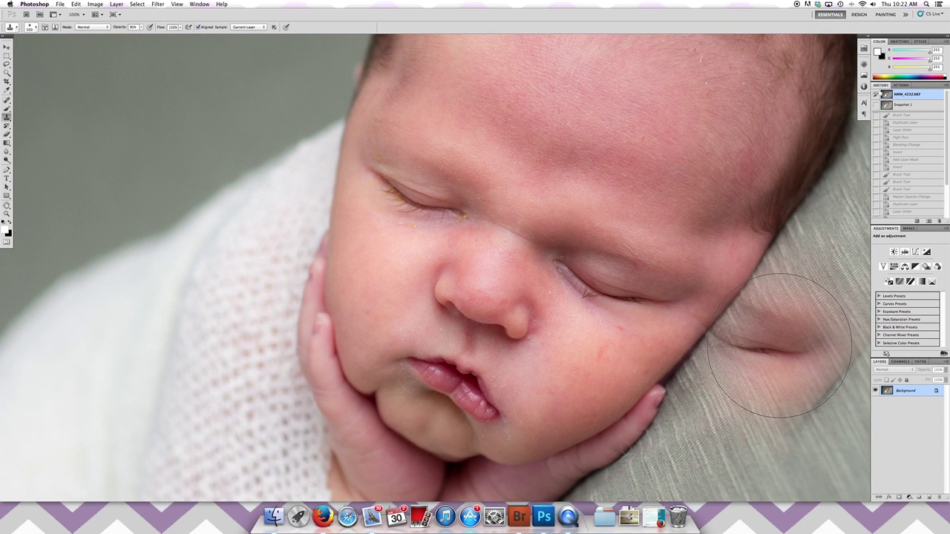
Duplicate the Background layer and name the copy "blemishes"
right_click(906, 392)
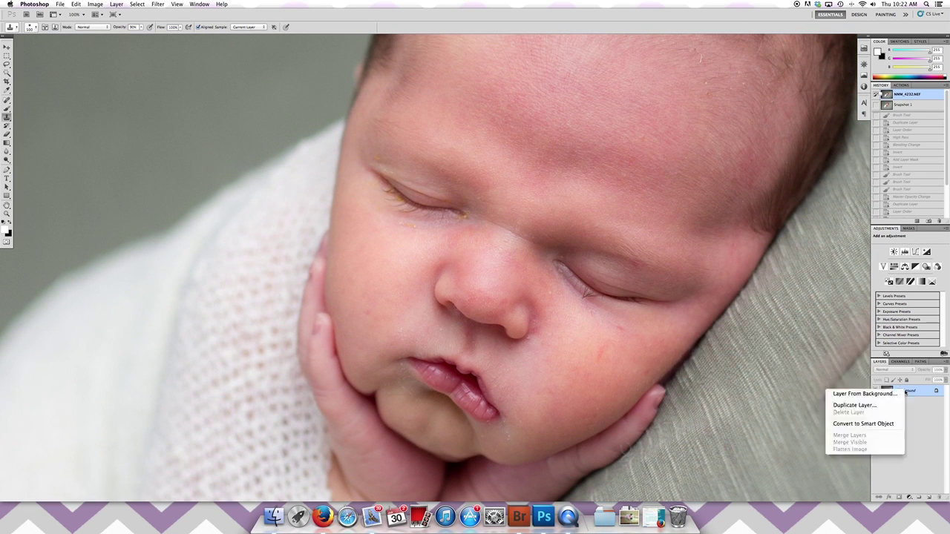
left_click(853, 406)
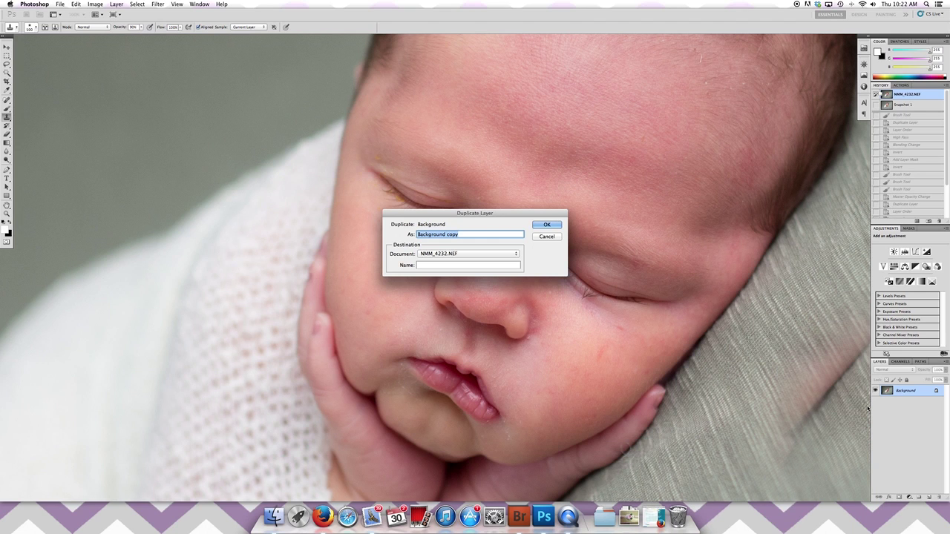
type("blemishes")
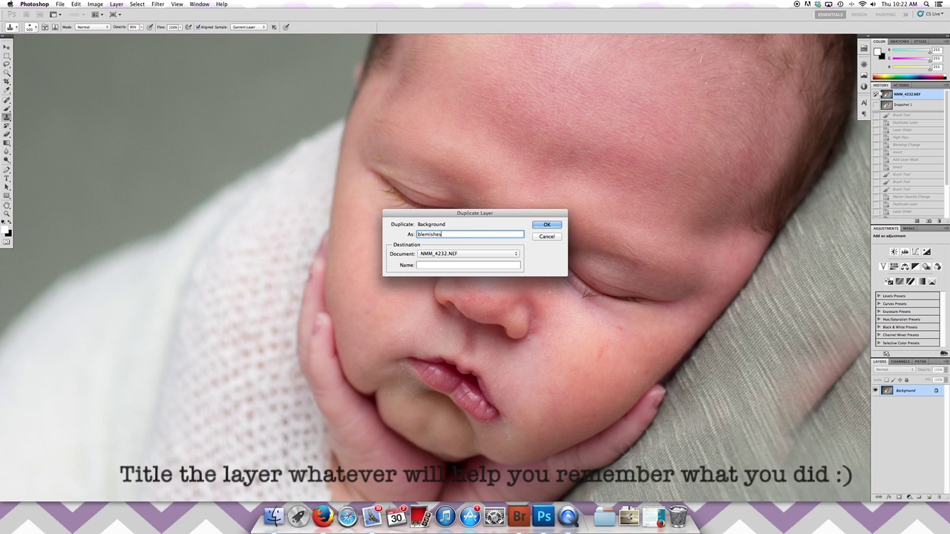
key("Return")
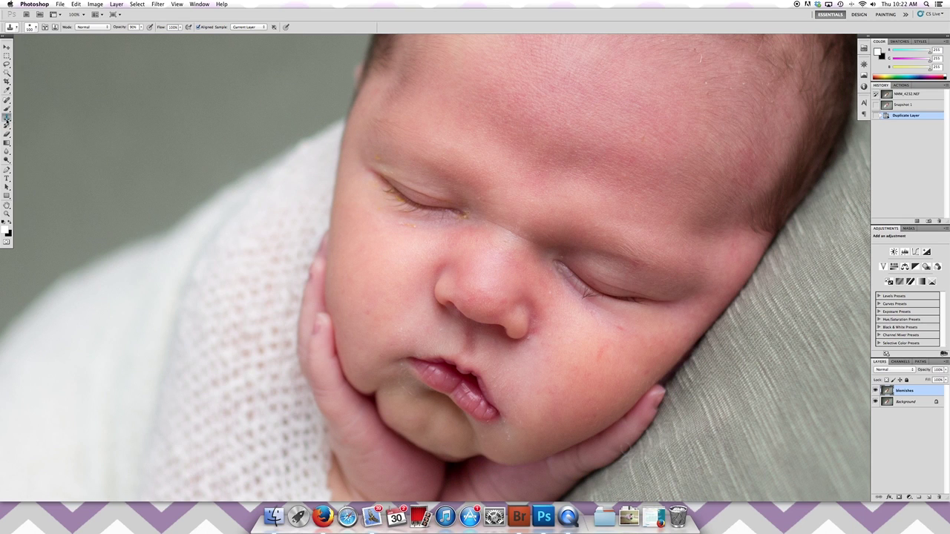
Shrink the Clone Stamp brush and clone clean skin over the marks on the cheek beside the raised fingers
key("bracketleft")
key("bracketleft")
key("bracketleft")
key("bracketleft")
key("bracketleft")
key("bracketleft")
key("bracketleft")
key("bracketleft")
key("bracketleft")
left_click(368, 300, "alt")
left_click(369, 313)
left_click(367, 313)
left_click(348, 283)
left_click(345, 291)
Clone out the flakes and specks below and beside the eye nearest the white wrap, sampling nearby skin
left_click(392, 221, "alt")
left_click(407, 225)
left_click(414, 227)
left_click(410, 226)
left_click(361, 183, "alt")
left_click(373, 185)
left_click(376, 161)
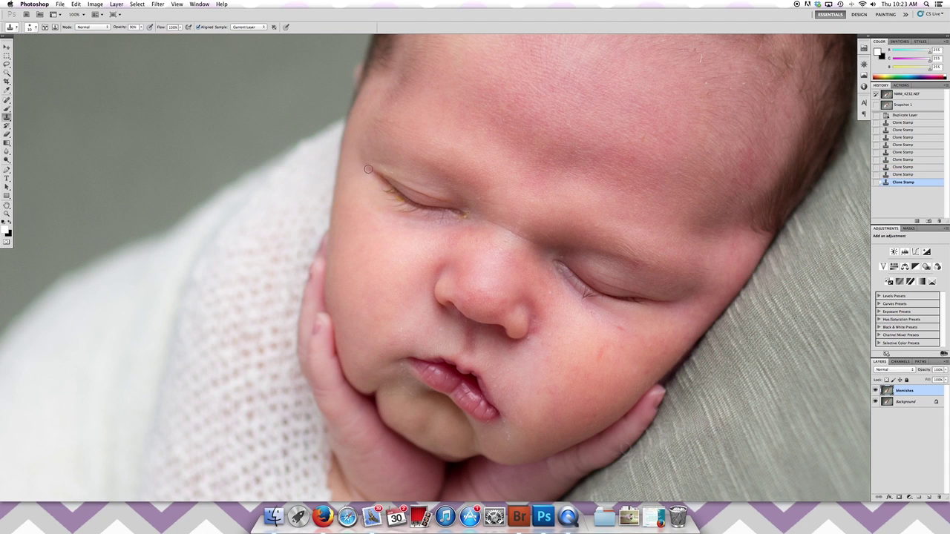
left_click(381, 210)
left_click(395, 220)
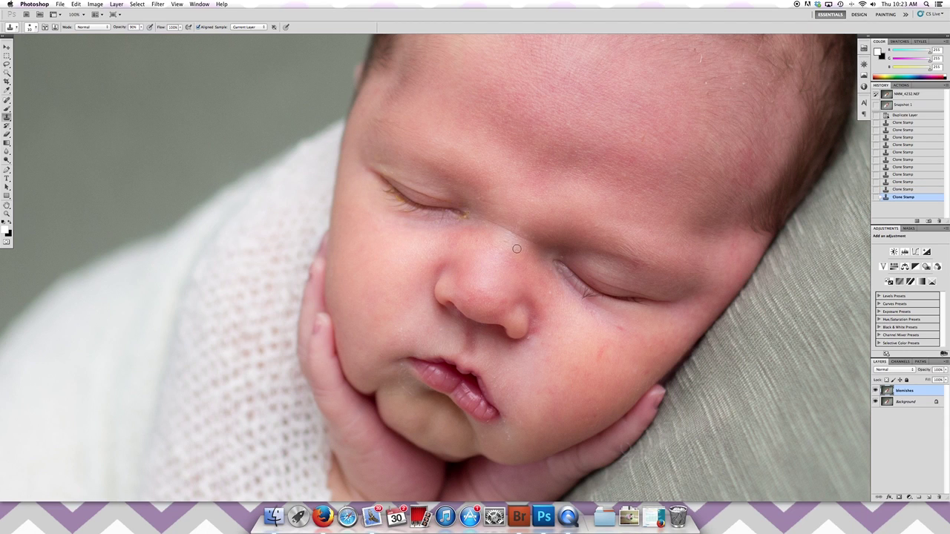
Clone out the red marks on the cheek closest to the green blanket
left_click(617, 327)
left_click(620, 328)
left_click(602, 346)
left_click(600, 353)
left_click(598, 358)
left_click(598, 355)
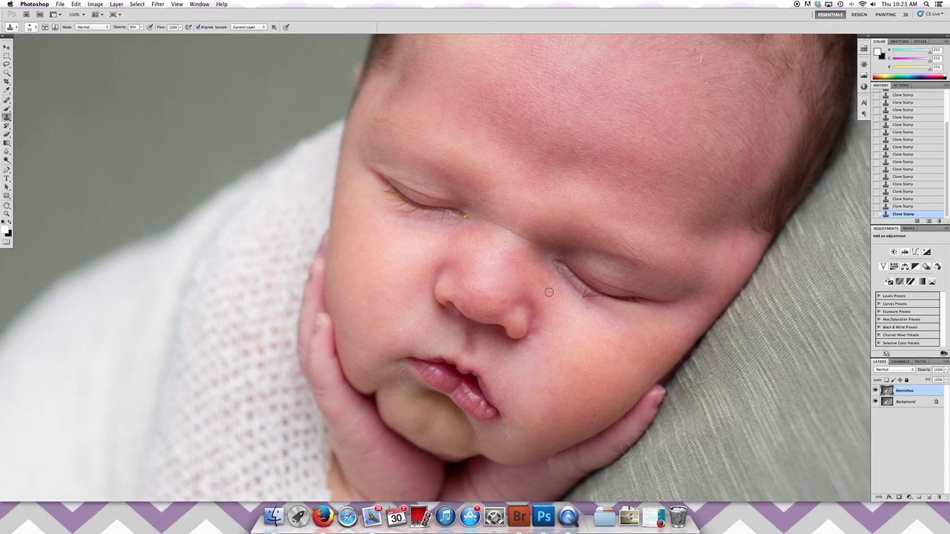
key("super+z")
scroll(579, 248, "down", 5)
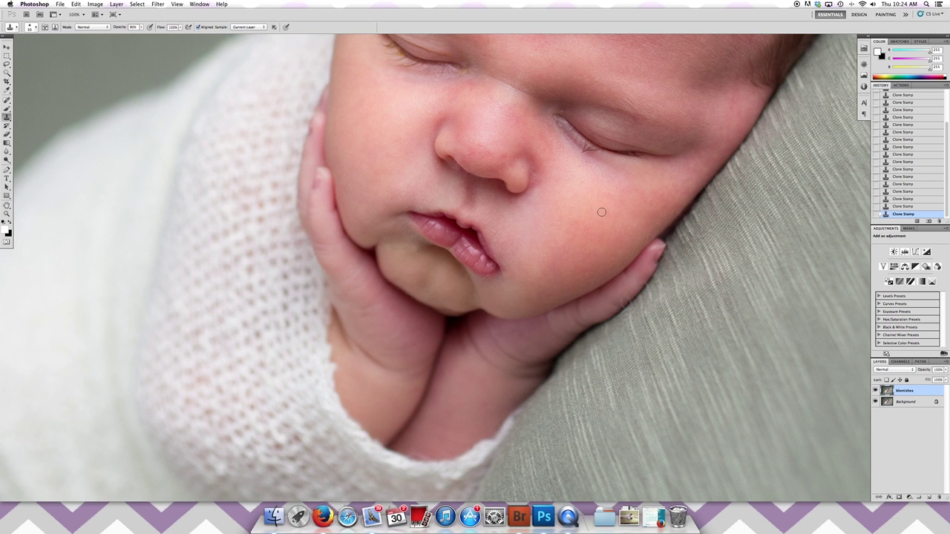
Add a Levels adjustment layer and raise the midtones to 1.14 to brighten the whole image
key("super+0")
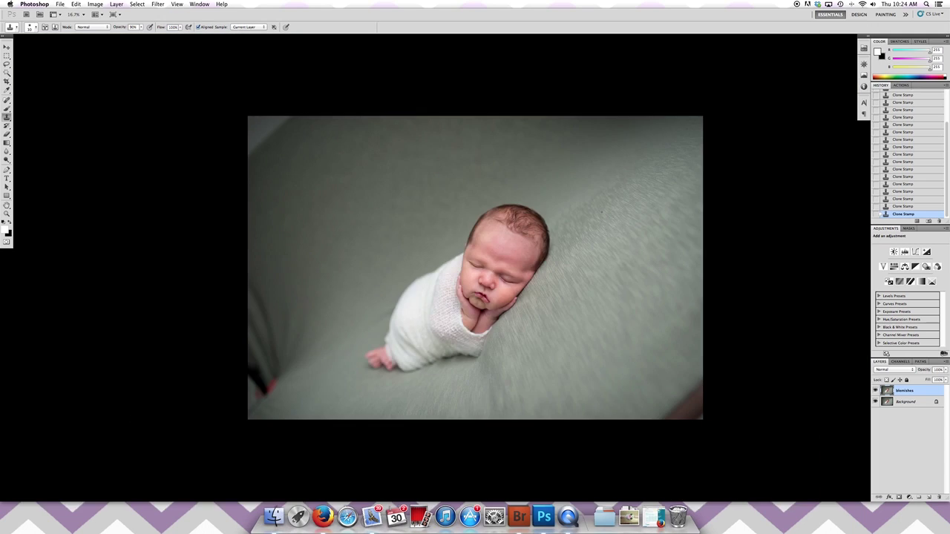
key("super+equal")
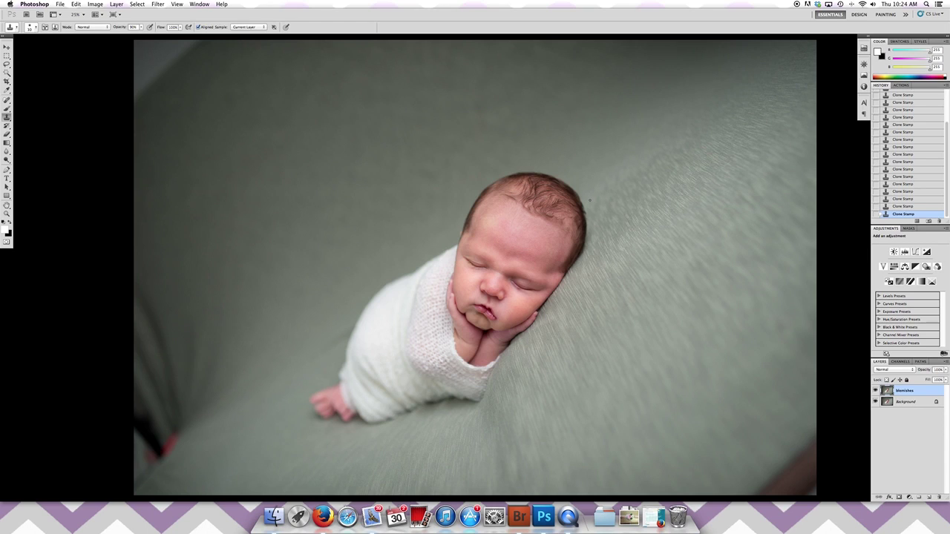
left_click(905, 252)
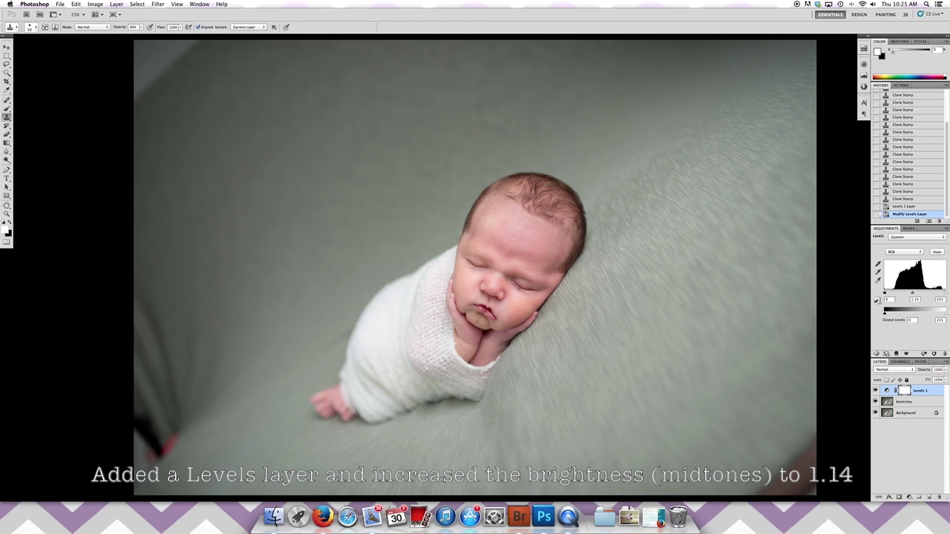
left_click(876, 354)
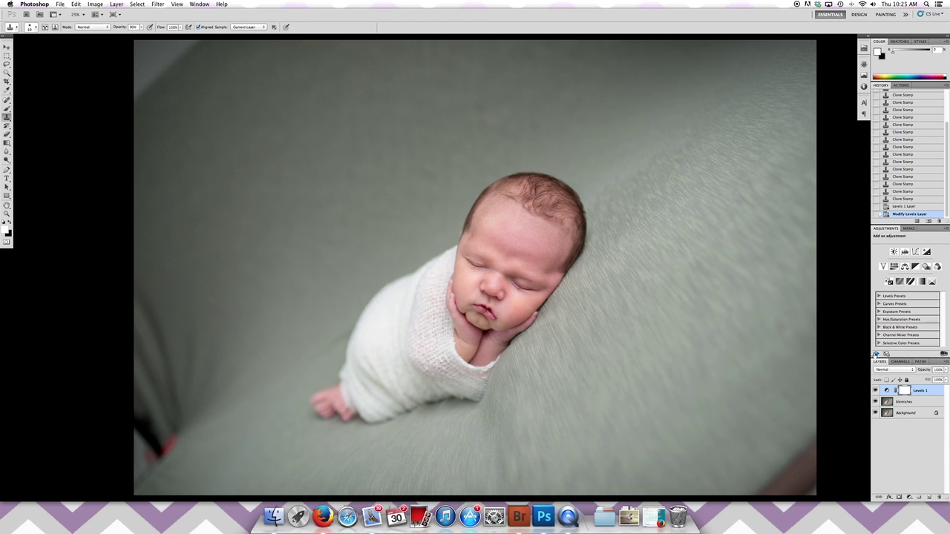
Add a second Levels layer with the black input level at 11 for contrast, and compare the image with and without it
left_click(905, 252)
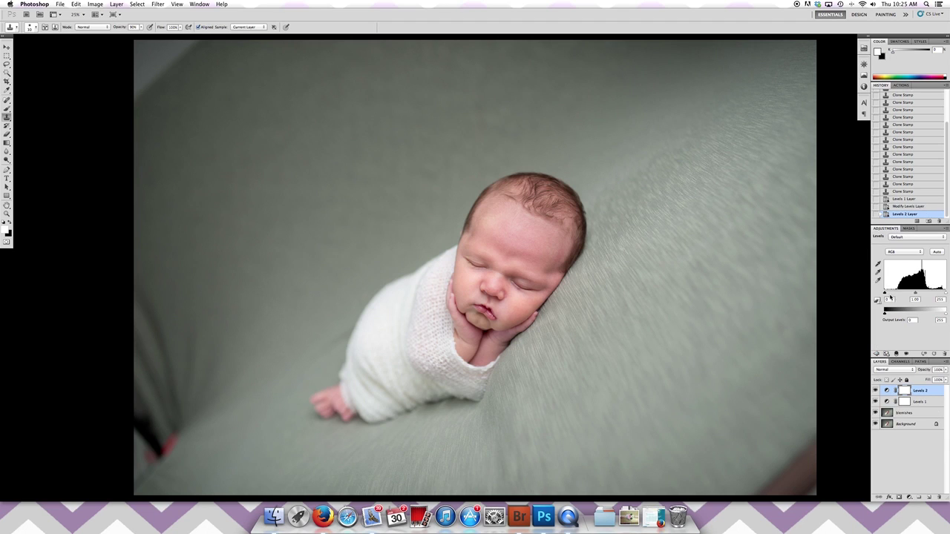
left_click_drag(885, 294, 887, 295)
left_click_drag(885, 294, 888, 295)
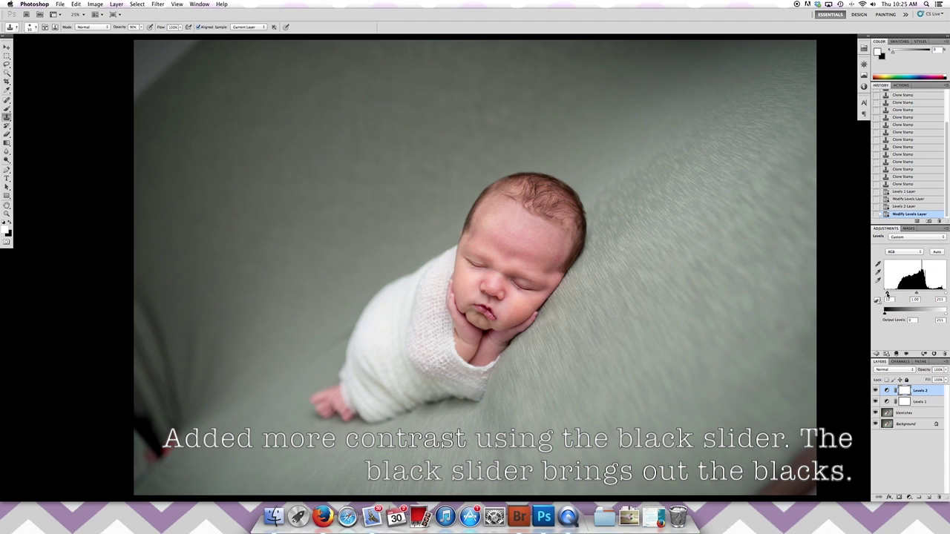
left_click_drag(887, 294, 885, 294)
left_click(875, 391)
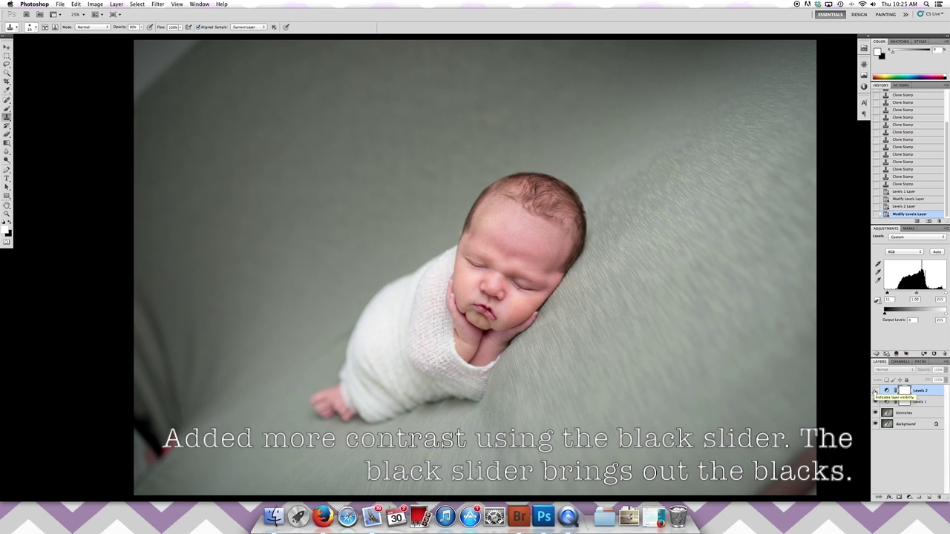
left_click(875, 391)
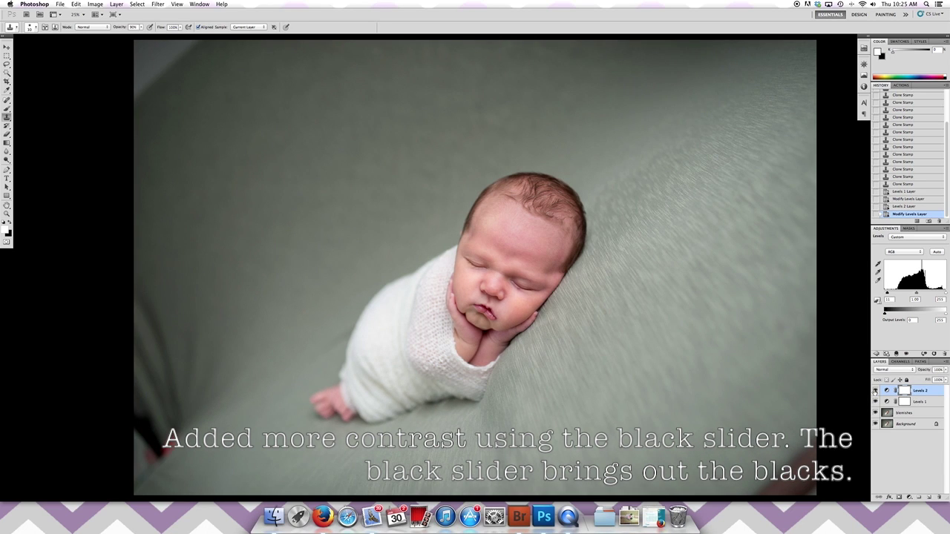
left_click(877, 354)
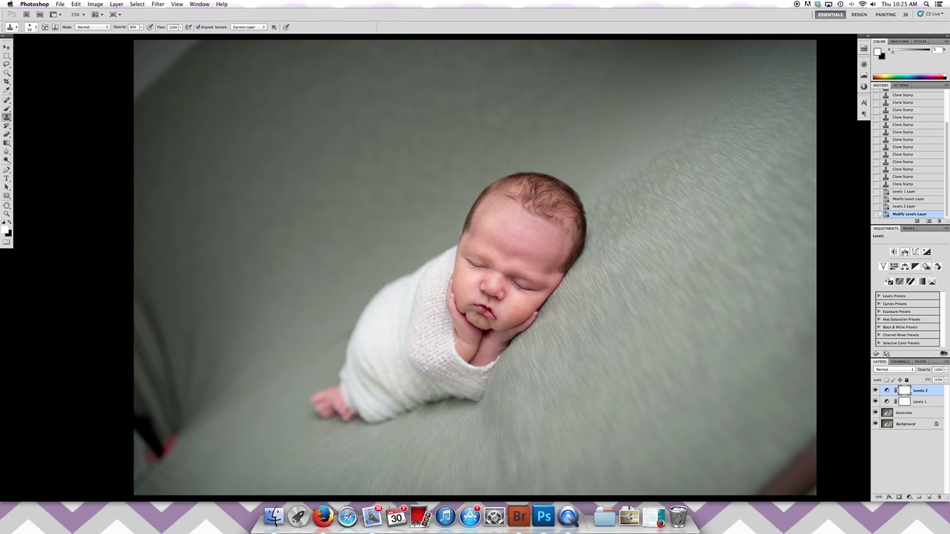
Add a third Levels layer with output levels 6 and 247 for a soft haze, and compare the image with and without it
left_click(905, 251)
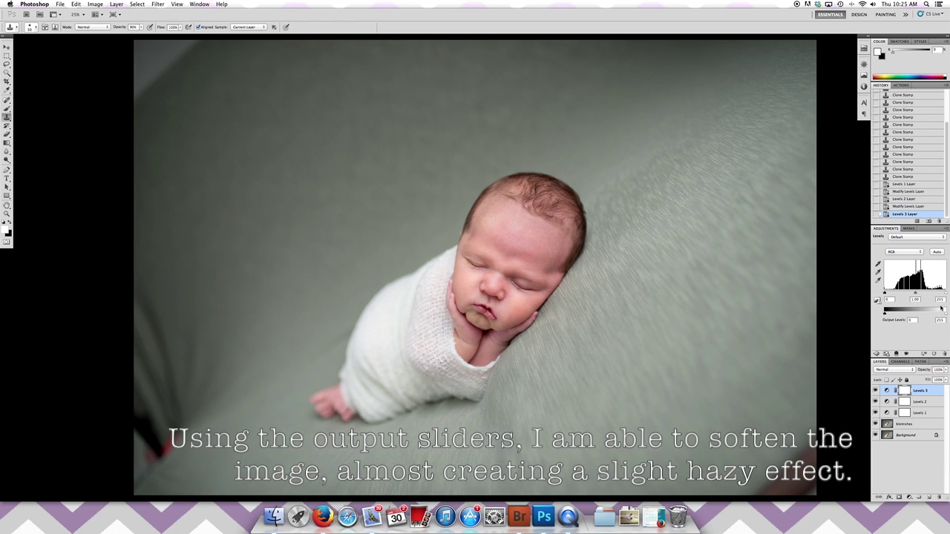
left_click_drag(884, 314, 886, 315)
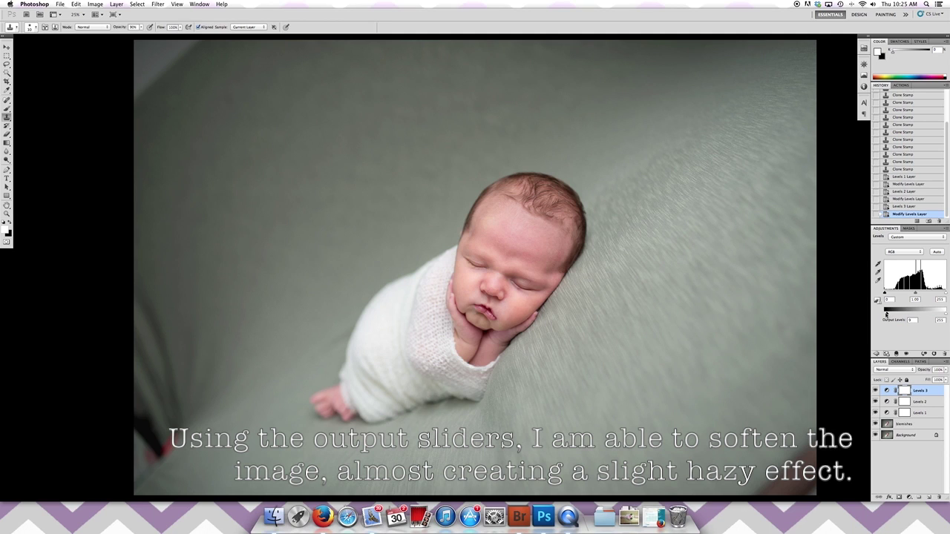
left_click_drag(946, 315, 944, 314)
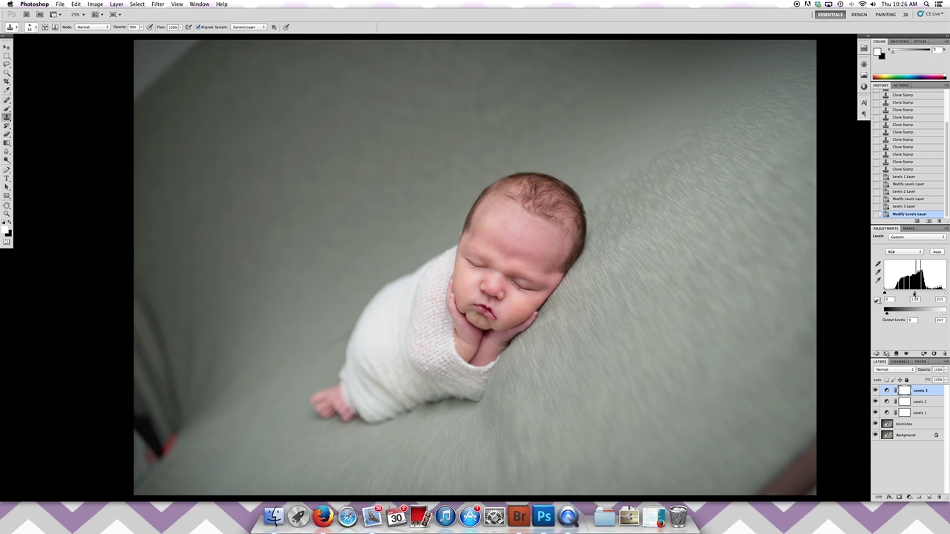
left_click(875, 390)
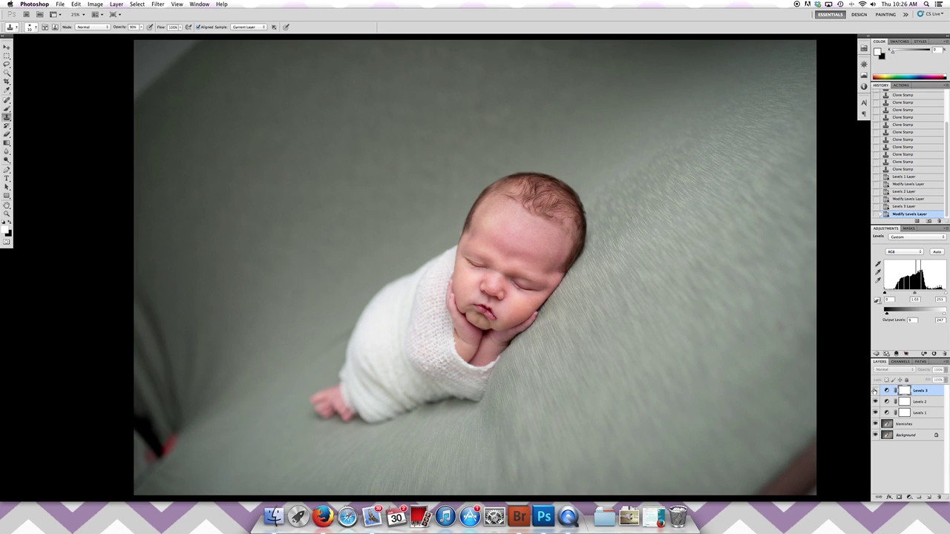
left_click(874, 390)
left_click(875, 390)
left_click(875, 390)
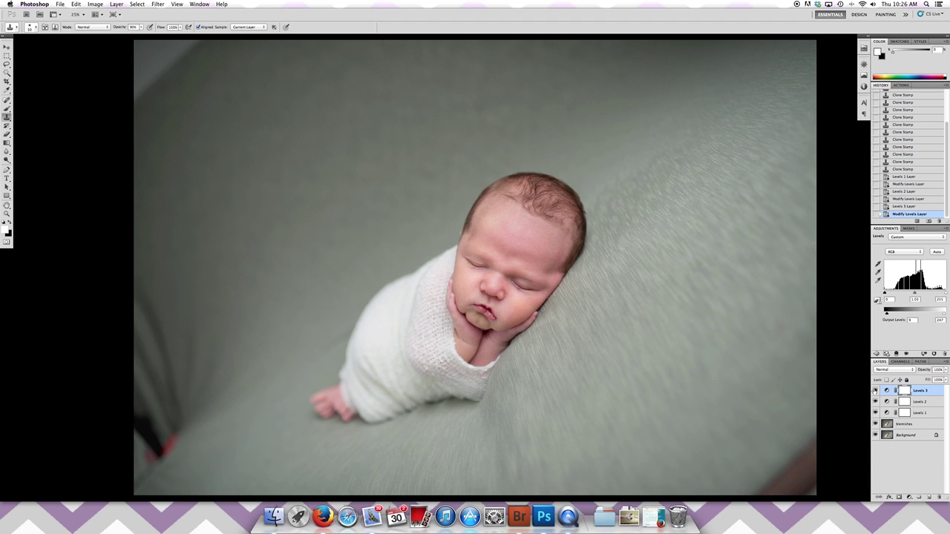
key("super+equal")
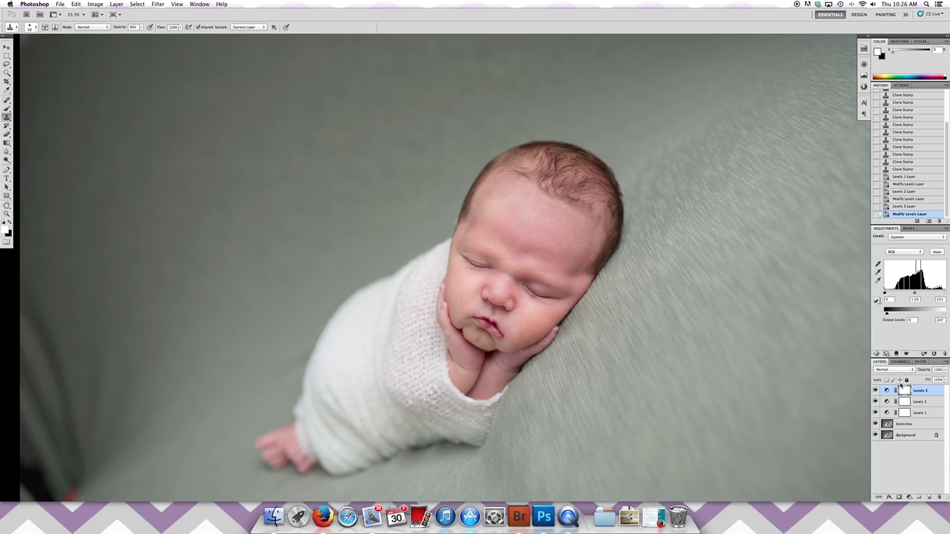
left_click(878, 354)
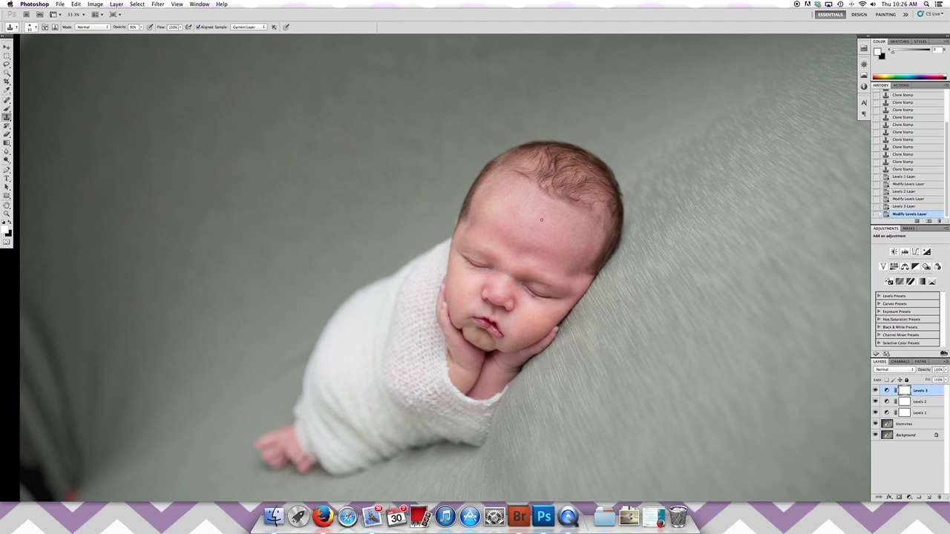
Create a selection of the forehead, nose, inner eye area and hands by painting them in Quick Mask with a larger soft brush
key("q")
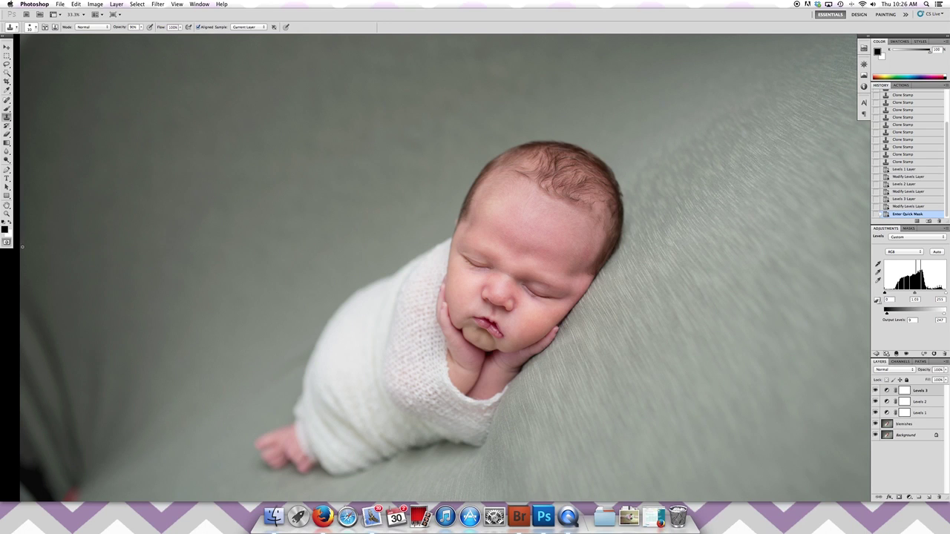
key("b")
key("bracketright")
key("bracketright")
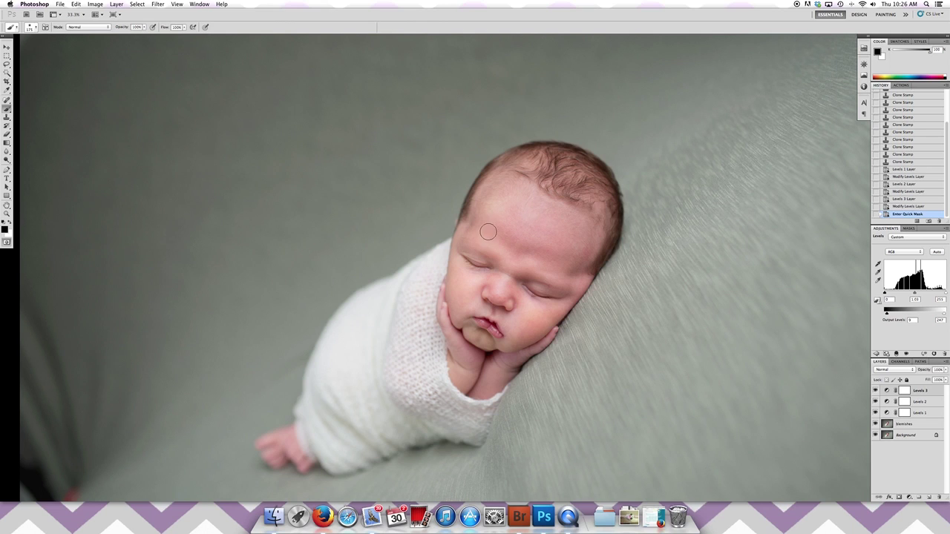
mouse_move(509, 215)
left_mouse_down()
mouse_move(516, 242)
mouse_move(544, 233)
mouse_move(553, 220)
mouse_move(584, 261)
left_mouse_up()
mouse_move(492, 284)
left_mouse_down()
mouse_move(484, 279)
mouse_move(515, 302)
left_mouse_up()
mouse_move(551, 333)
left_mouse_down()
mouse_move(538, 354)
mouse_move(499, 369)
mouse_move(510, 357)
mouse_move(474, 361)
mouse_move(436, 325)
left_mouse_up()
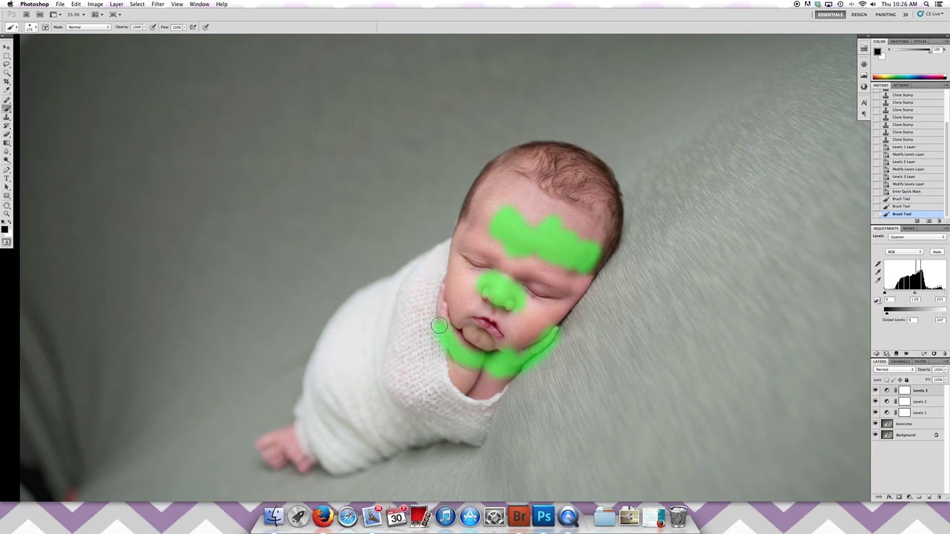
left_click_drag(512, 300, 544, 284)
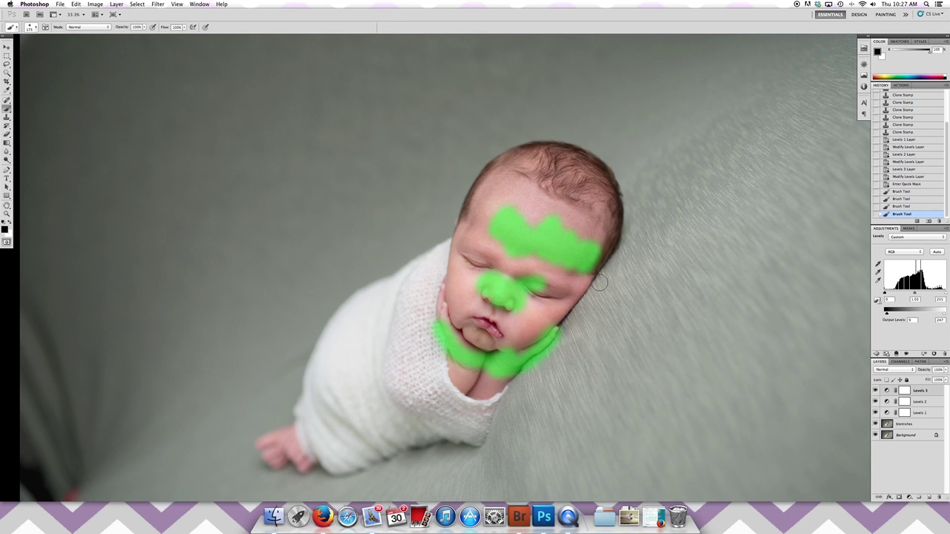
key("q")
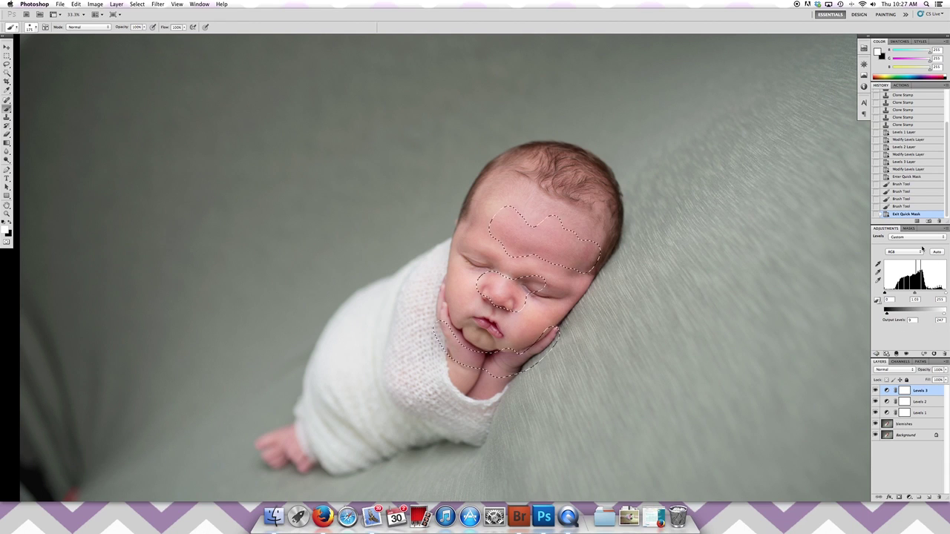
left_click(877, 354)
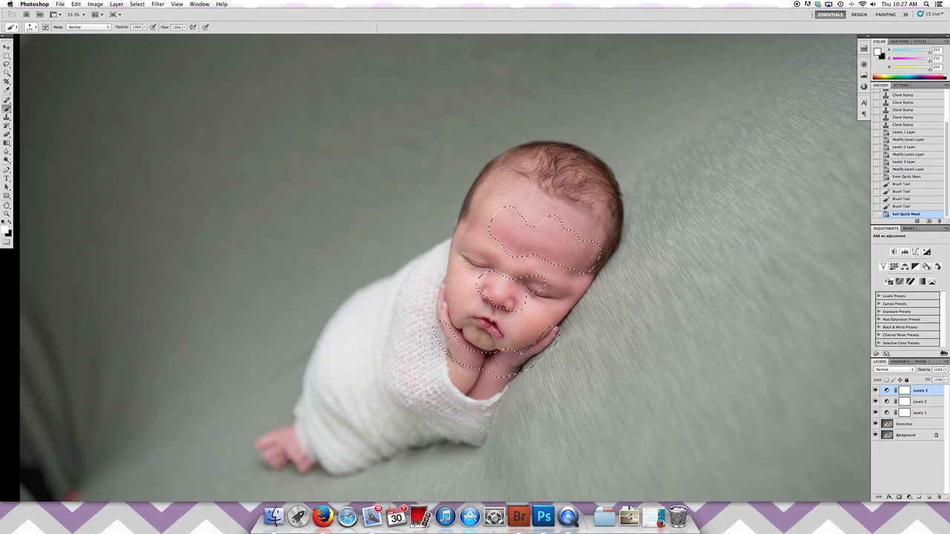
Add a Selective Color layer for the selected skin with Reds magenta -14 and black -16, and compare the image with and without it
left_click(933, 282)
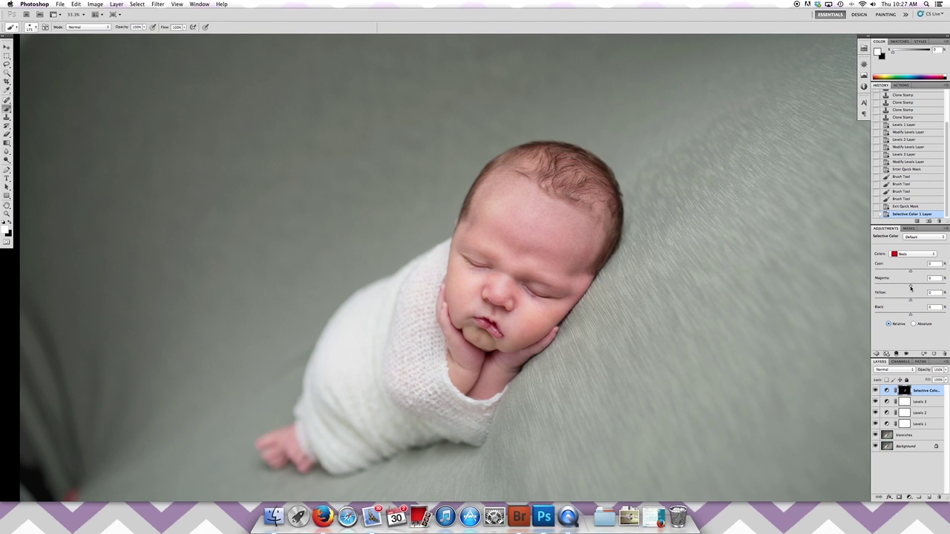
left_click_drag(911, 287, 905, 287)
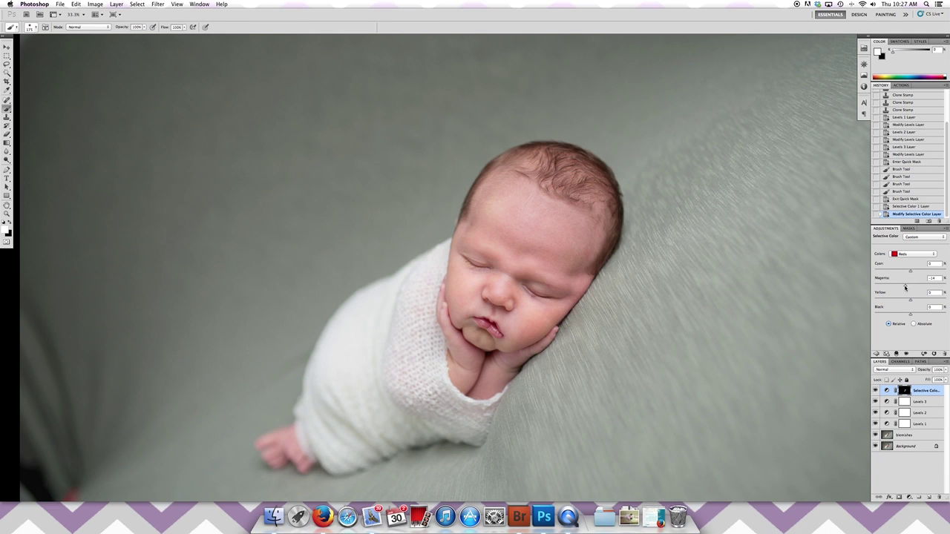
left_click_drag(910, 317, 905, 317)
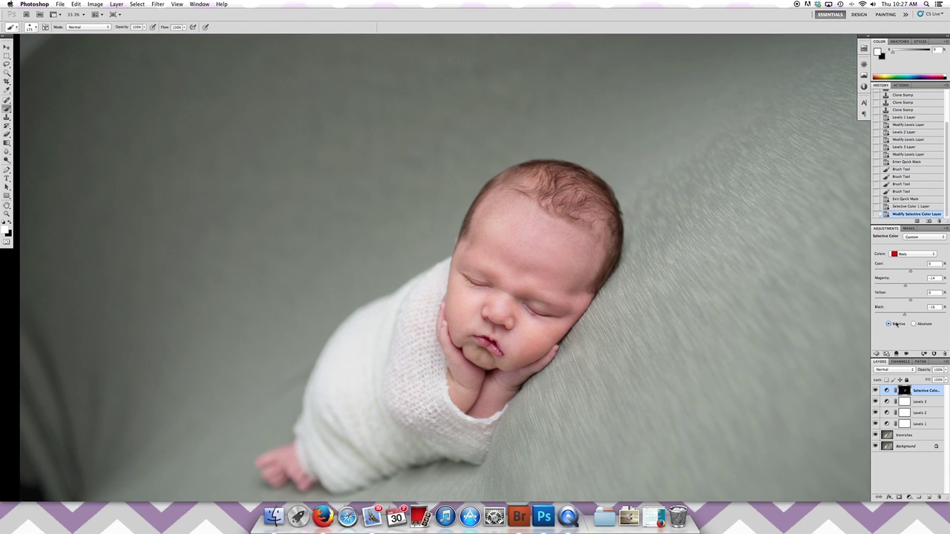
scroll(663, 314, "down", 2)
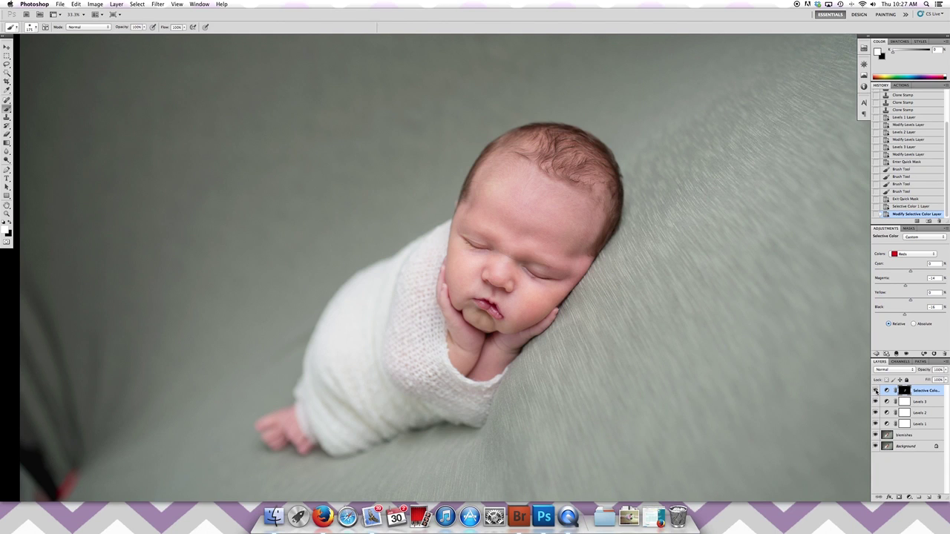
left_click(876, 391)
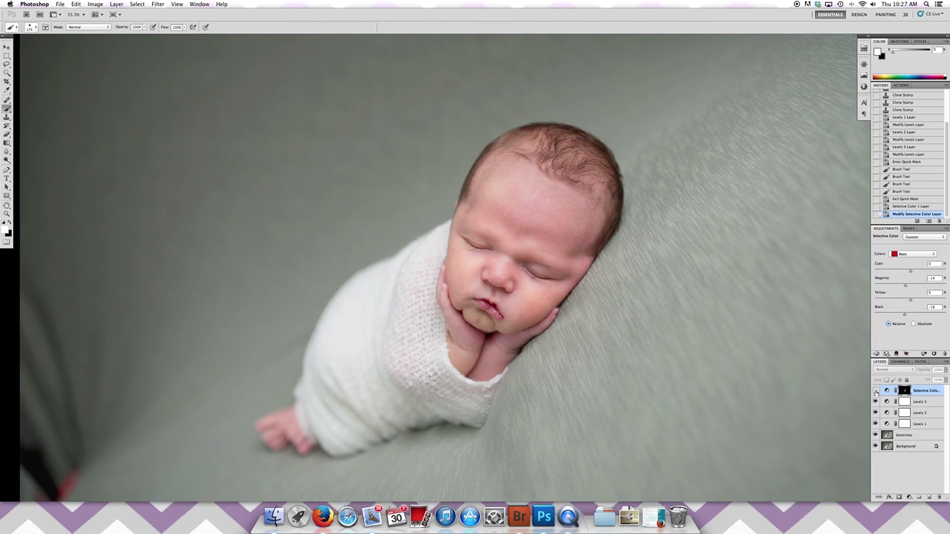
left_click(876, 391)
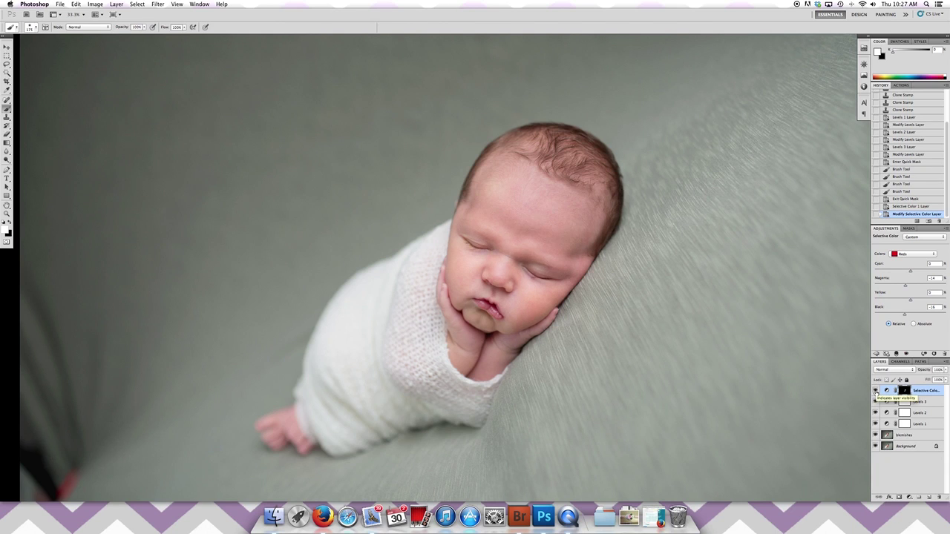
left_click(875, 391)
left_click(876, 391)
Duplicate the Background layer as "eyelashes" and move the copy to the top of the layer stack
right_click(913, 445)
left_click(863, 449)
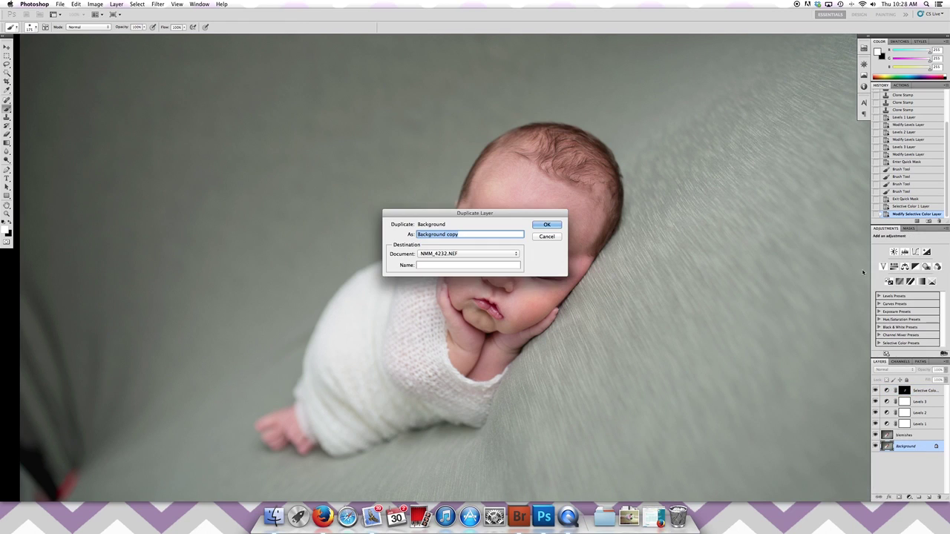
type("eyelashes")
key("Return")
left_click_drag(902, 447, 900, 389)
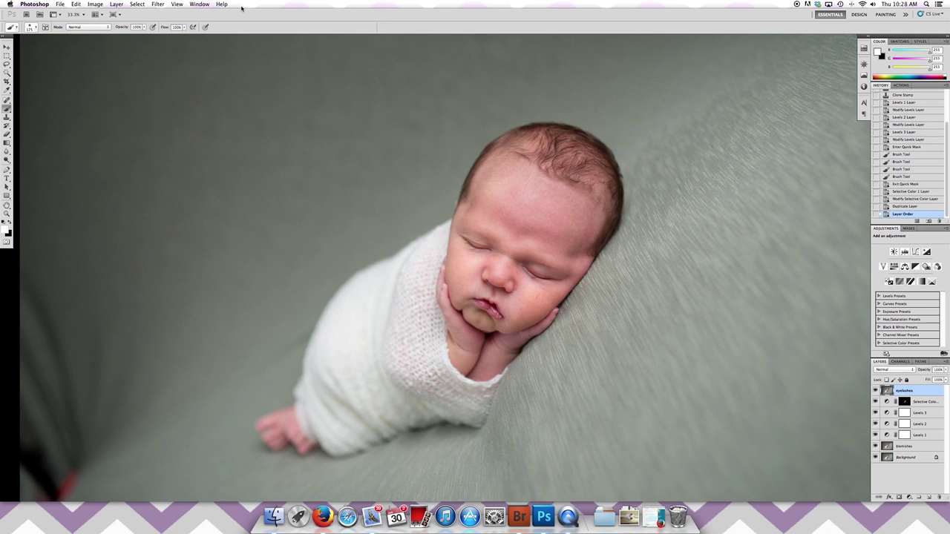
Apply a High Pass filter with a radius of 23 pixels to the eyelashes layer
left_click(159, 5)
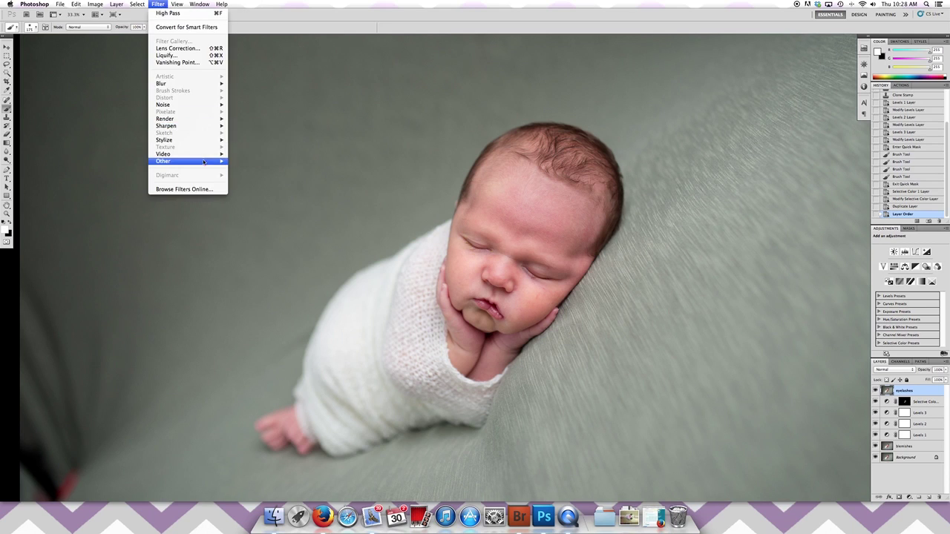
mouse_move(203, 162)
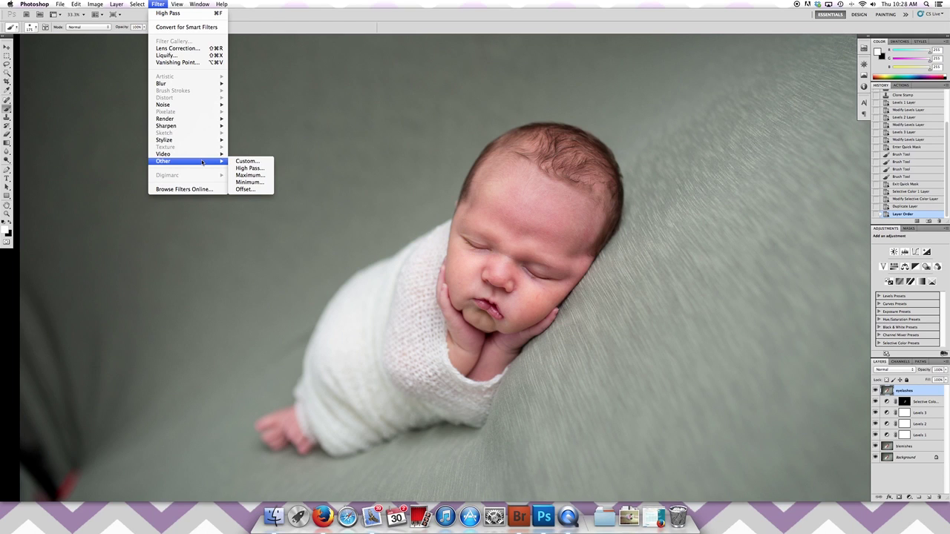
left_click(249, 169)
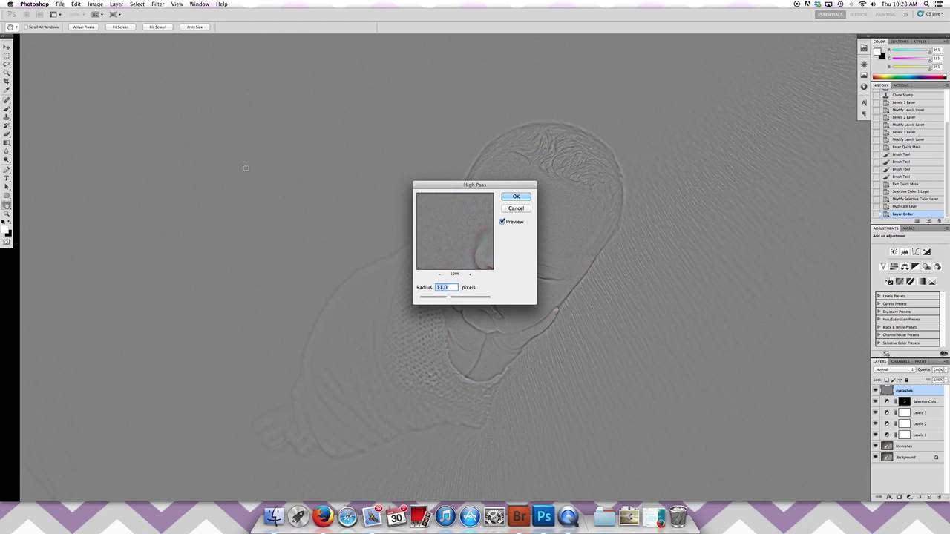
type("23")
left_click(510, 199)
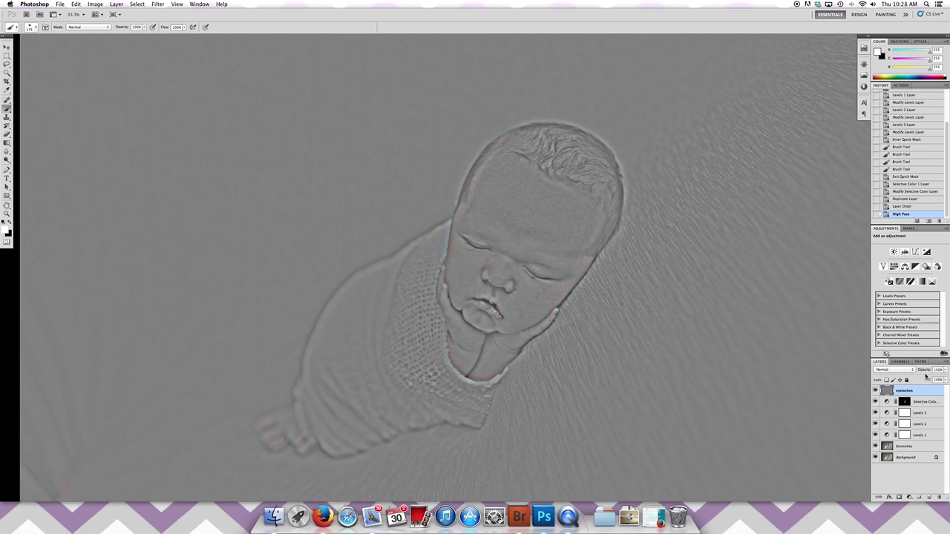
Set the eyelashes layer's blend mode to Soft Light and add an inverted, all-black layer mask to it
left_click(887, 369)
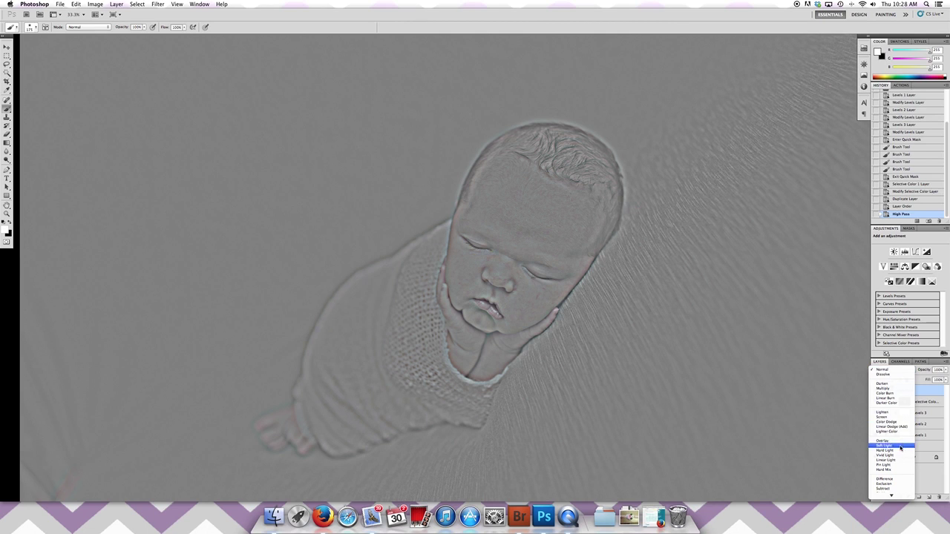
key("Escape")
key("alt+shift+f")
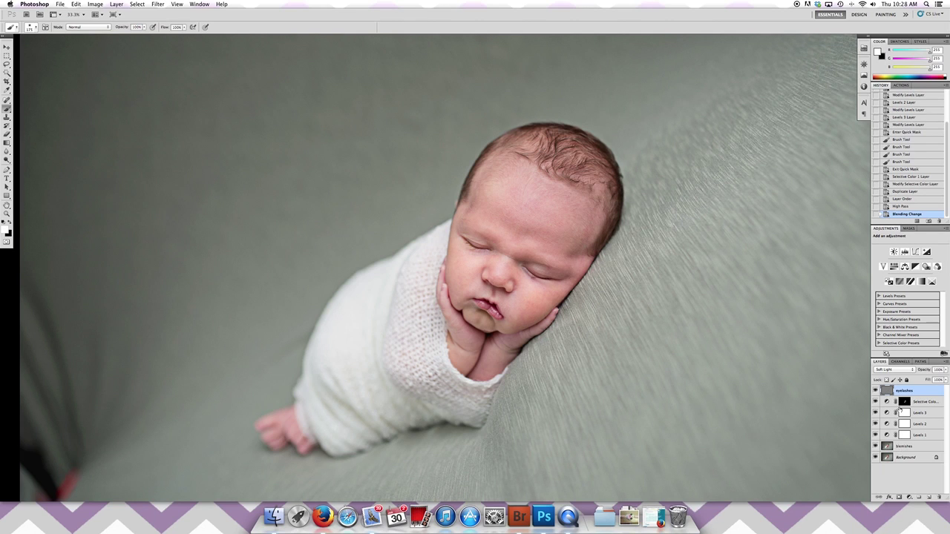
left_click(899, 497)
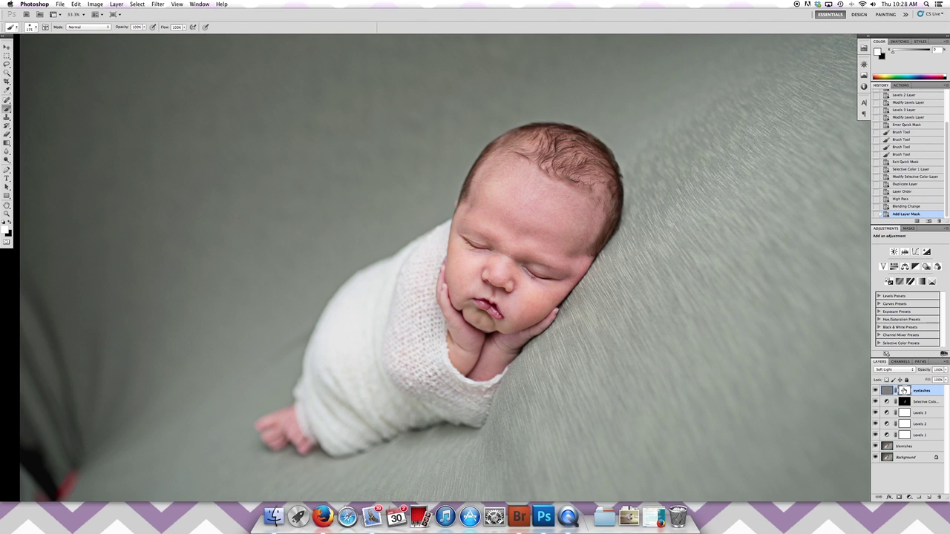
key("super+i")
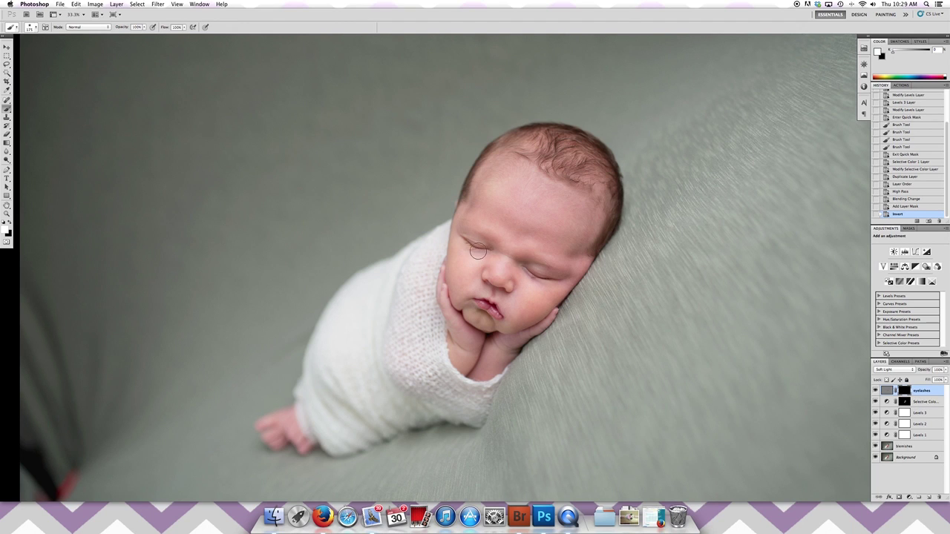
Reveal the sharpening on both rows of eyelashes by painting white on the mask with a small brush
scroll(479, 256, "up", 2)
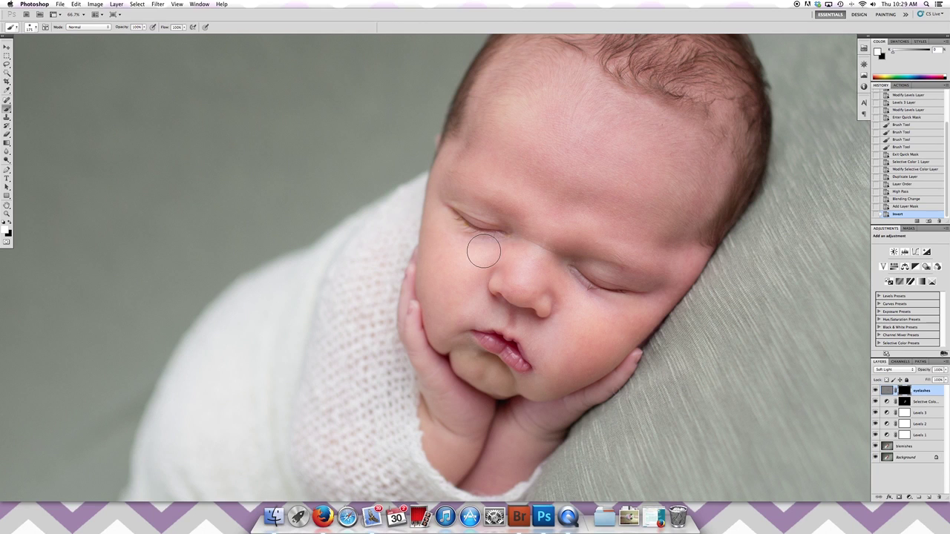
key("bracketleft")
key("bracketleft")
key("bracketleft")
key("bracketleft")
key("bracketleft")
mouse_move(477, 228)
left_mouse_down()
mouse_move(453, 212)
mouse_move(510, 229)
left_mouse_up()
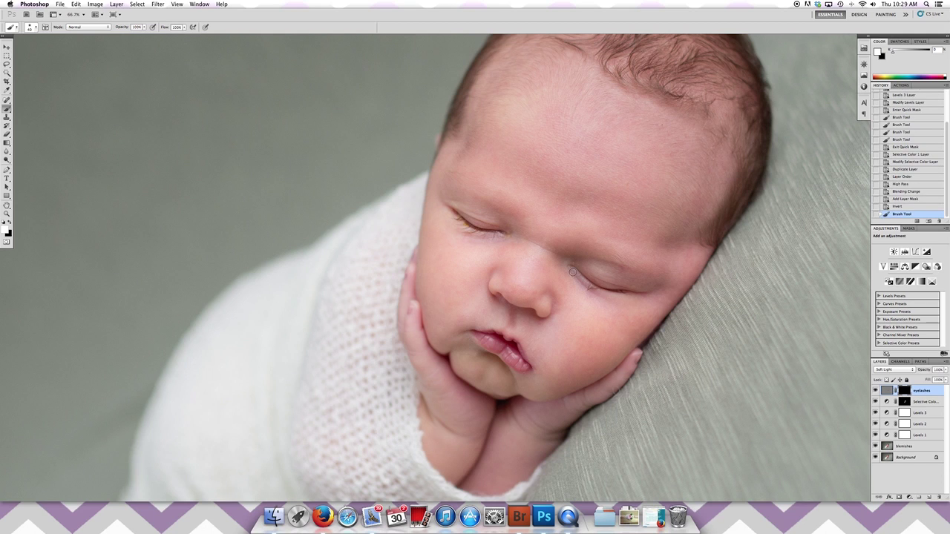
left_click_drag(600, 291, 584, 283)
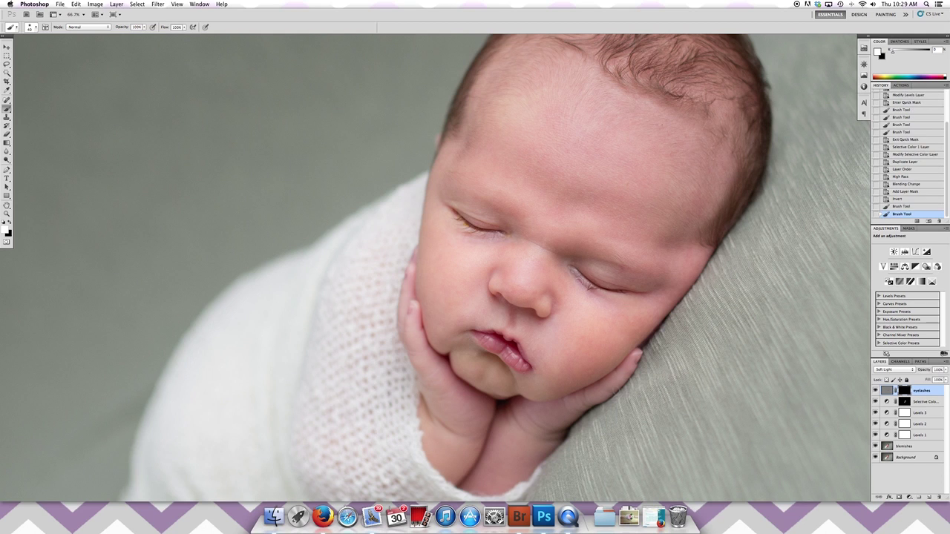
Paint white on the eyelashes layer's mask over the hair on top of the head with a larger brush
scroll(643, 130, "up", 3)
scroll(642, 130, "up", 2)
key("bracketright")
key("bracketright")
key("bracketright")
key("bracketright")
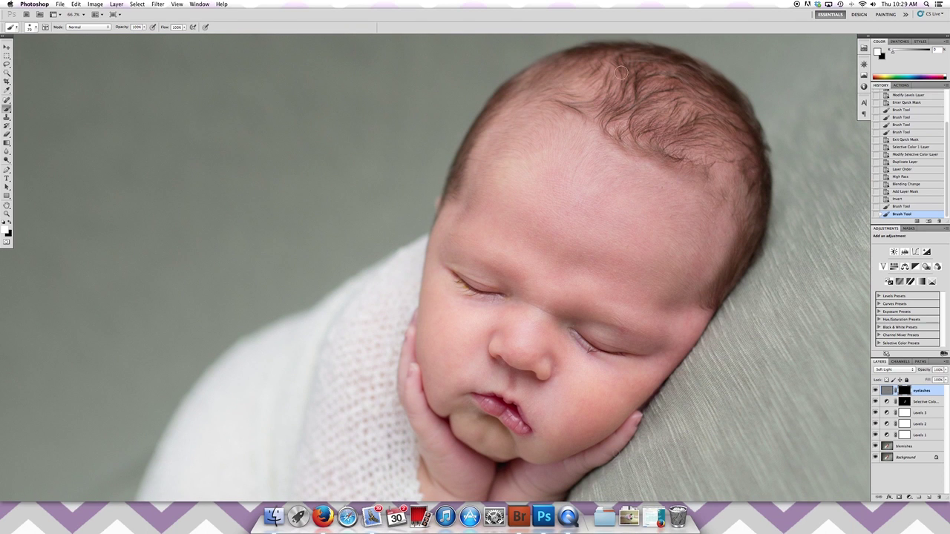
key("bracketright")
key("bracketright")
key("bracketright")
mouse_move(617, 75)
left_mouse_down()
mouse_move(576, 92)
mouse_move(721, 144)
mouse_move(684, 109)
mouse_move(576, 86)
mouse_move(669, 92)
mouse_move(726, 143)
left_mouse_up()
left_click_drag(679, 173, 701, 144)
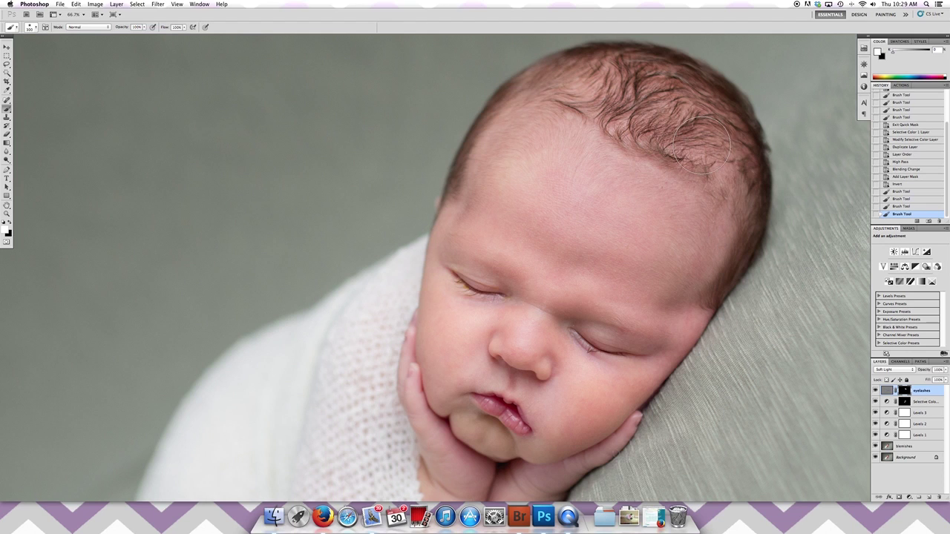
Paint white on the eyelashes layer's mask over the baby's lips with a reduced brush size
key("bracketleft")
key("bracketleft")
key("bracketleft")
key("bracketleft")
key("bracketleft")
key("bracketleft")
key("bracketleft")
key("bracketleft")
left_click_drag(484, 405, 516, 420)
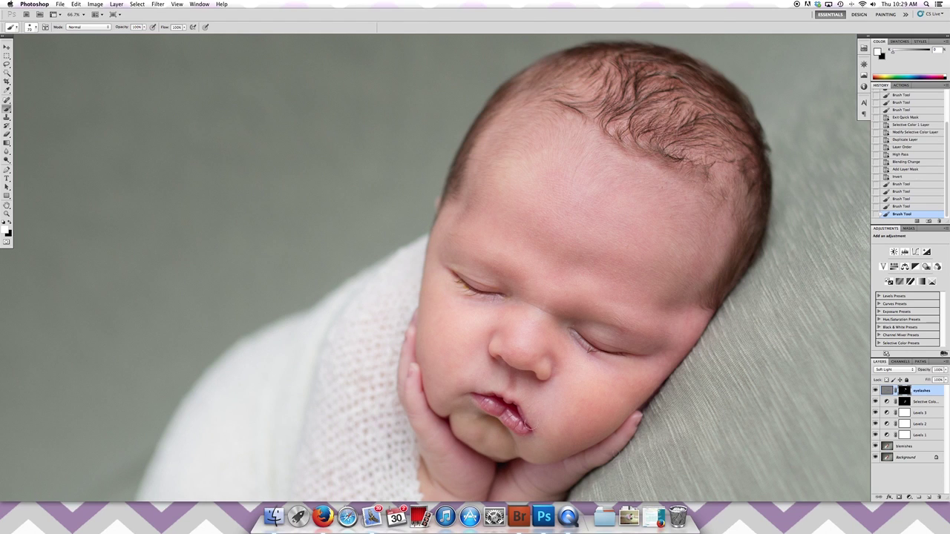
Lower the eyelashes layer's opacity to about 65% and compare the image with and without the layer
left_click(946, 371)
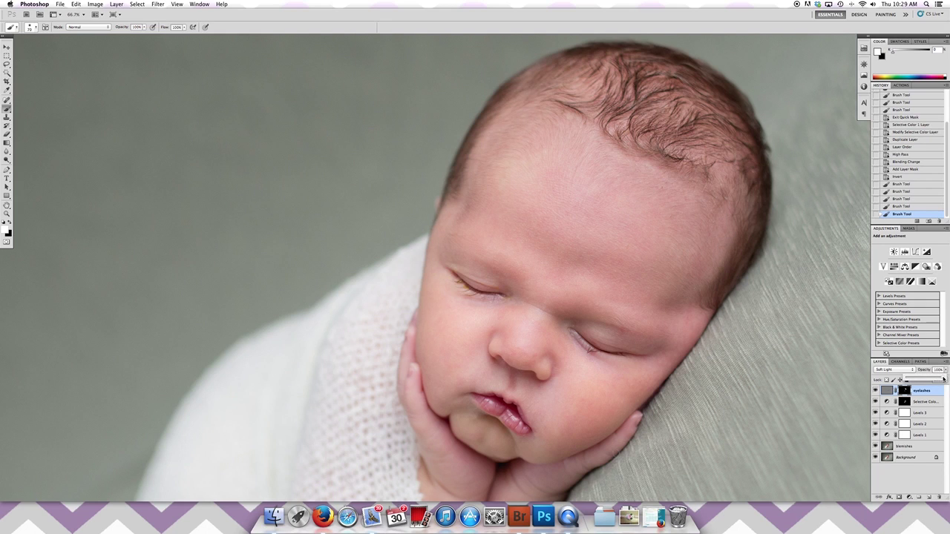
left_click_drag(944, 378, 928, 379)
left_click_drag(932, 380, 931, 380)
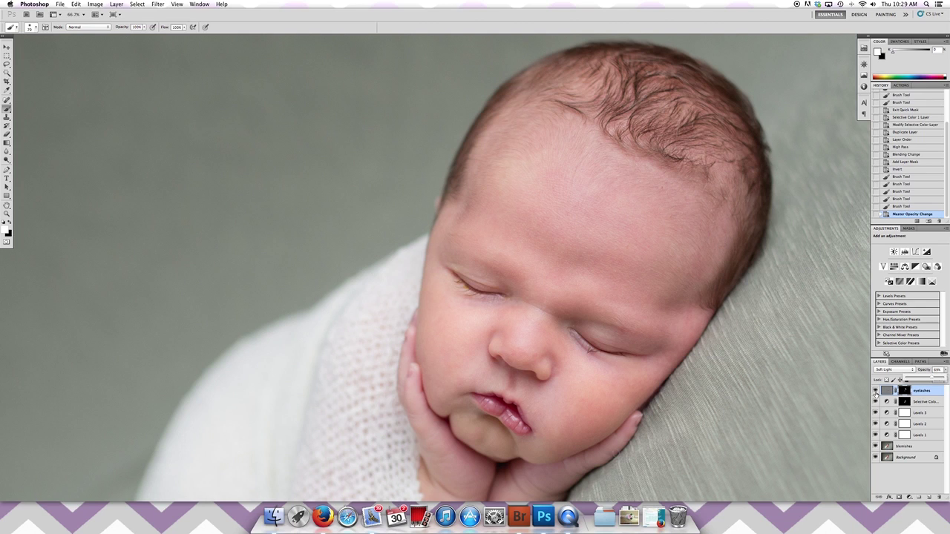
left_click(875, 390)
left_click(875, 390)
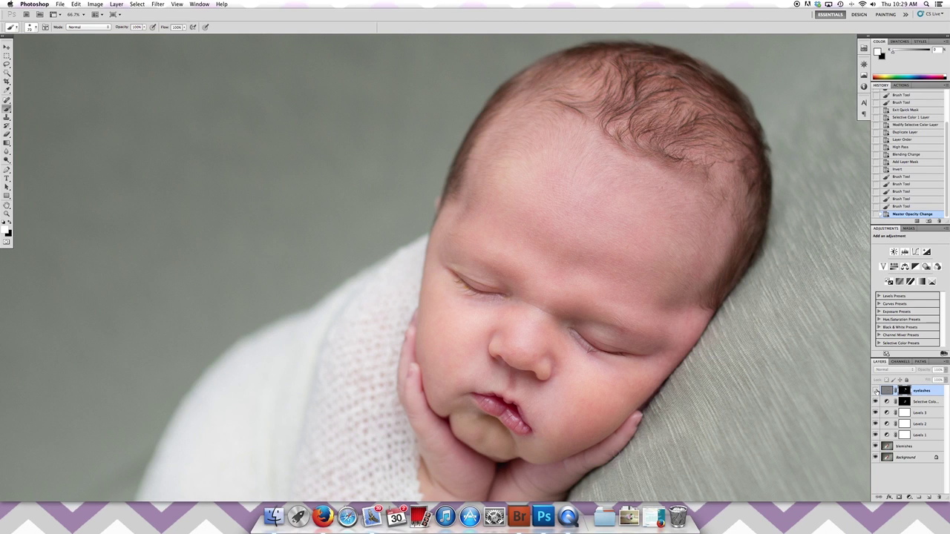
left_click(875, 390)
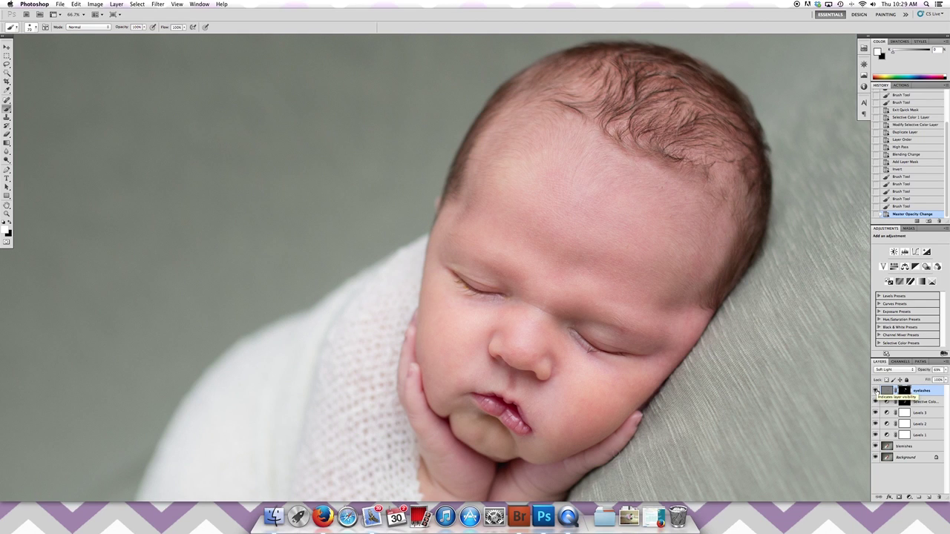
left_click(875, 391)
left_click(875, 391)
Duplicate the Background layer as "soften skin" and move the copy to the top of the layer stack
right_click(904, 459)
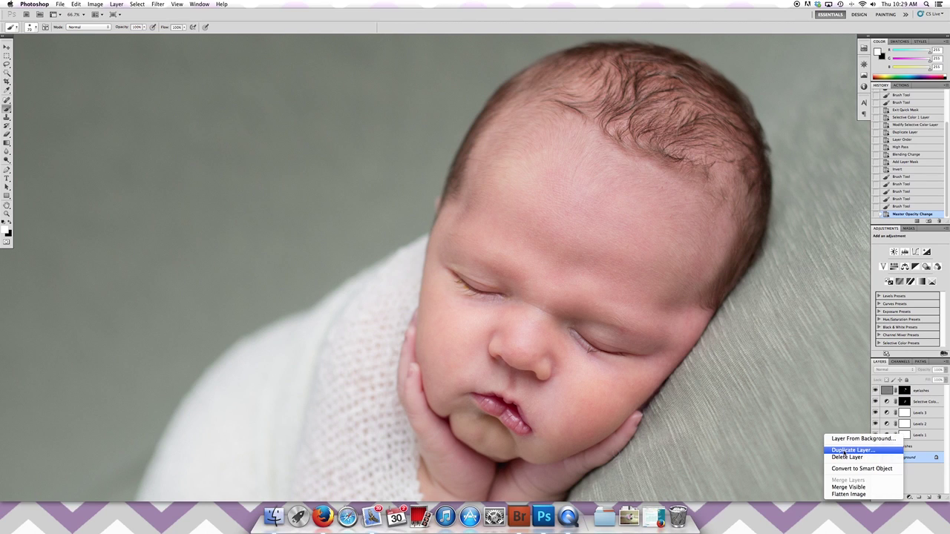
left_click(845, 451)
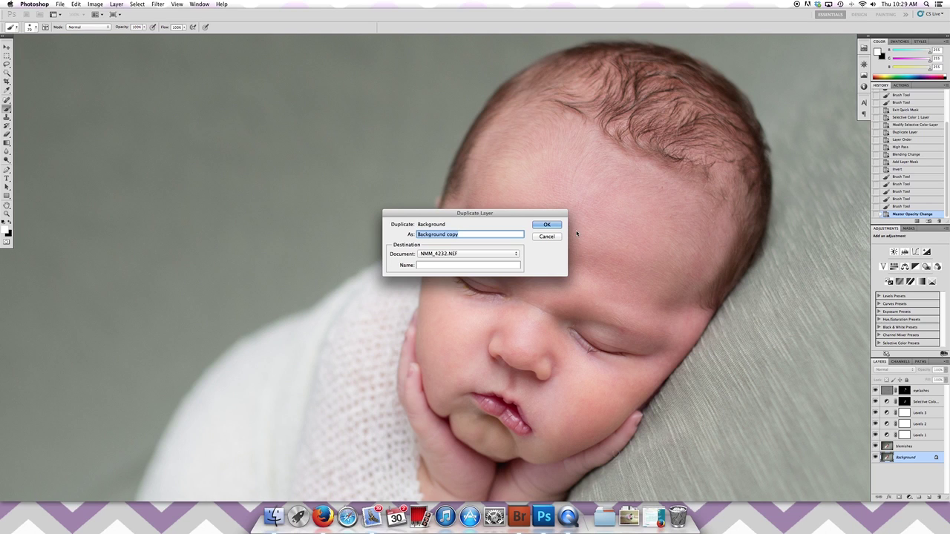
type("soften skin")
left_click(537, 223)
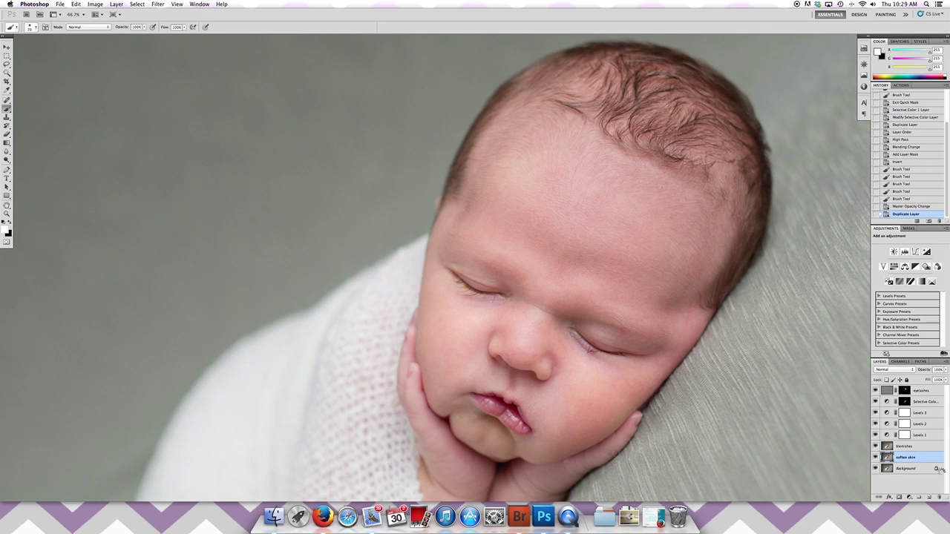
left_click_drag(912, 460, 905, 391)
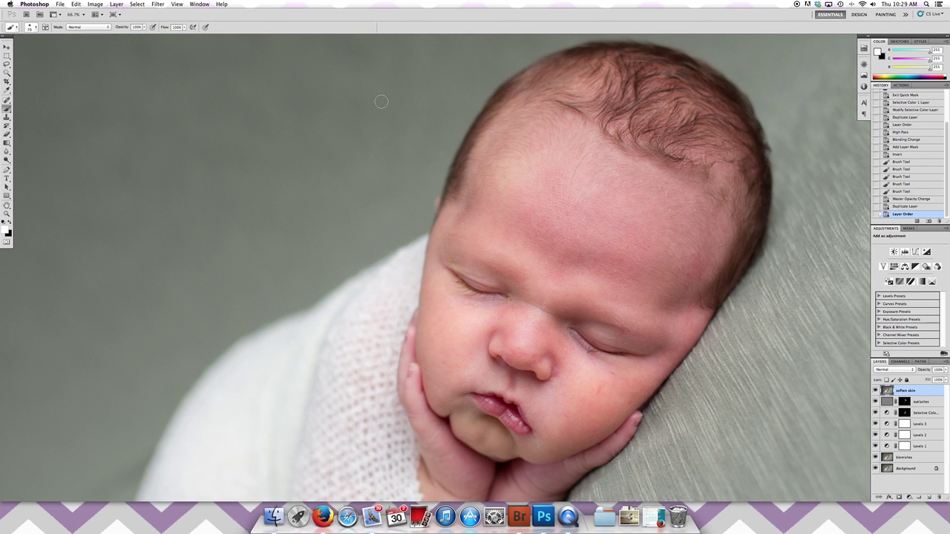
Apply a High Pass filter with a radius of 23 pixels to the soften skin layer and invert its colors
left_click(157, 5)
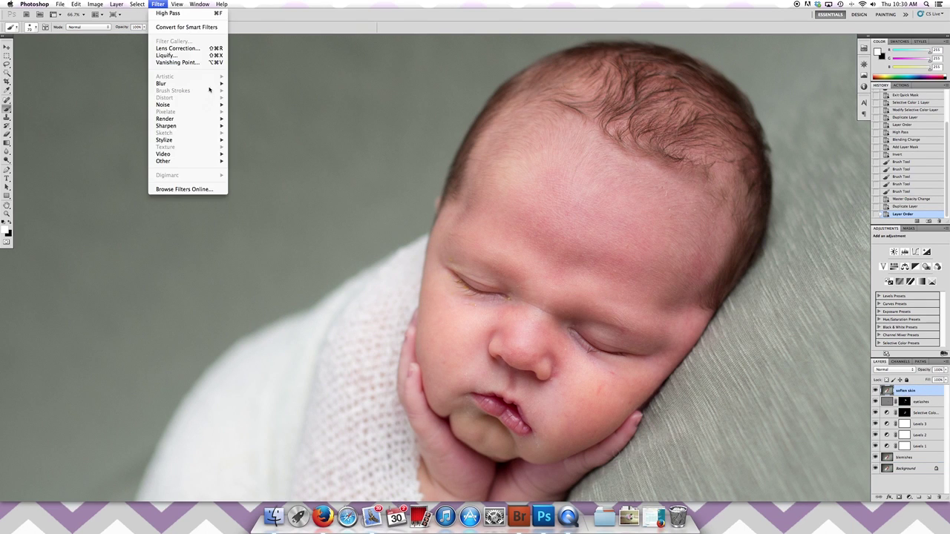
mouse_move(212, 161)
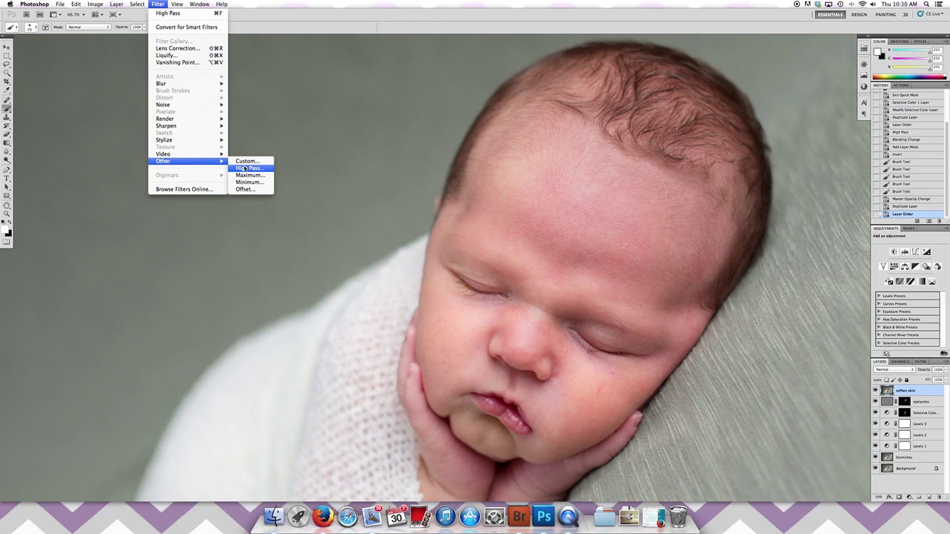
left_click(245, 169)
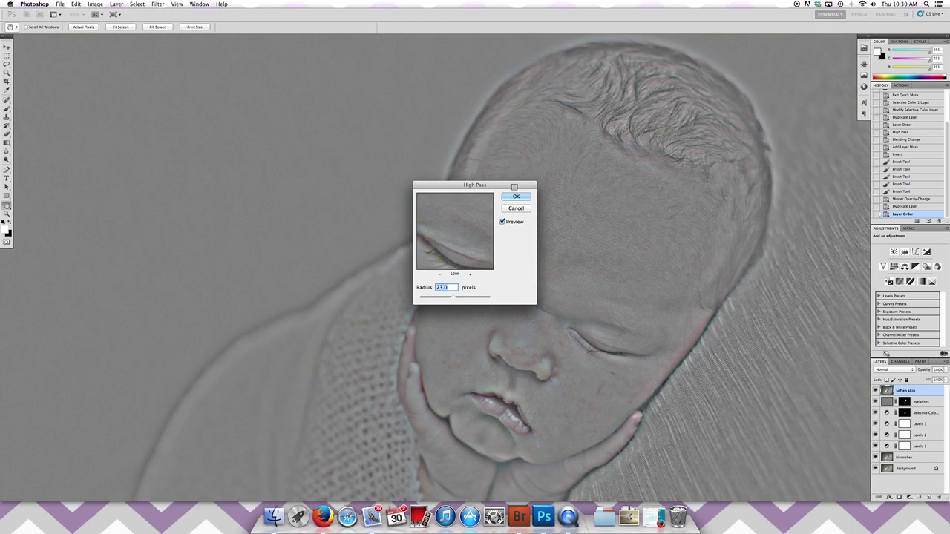
left_click(516, 196)
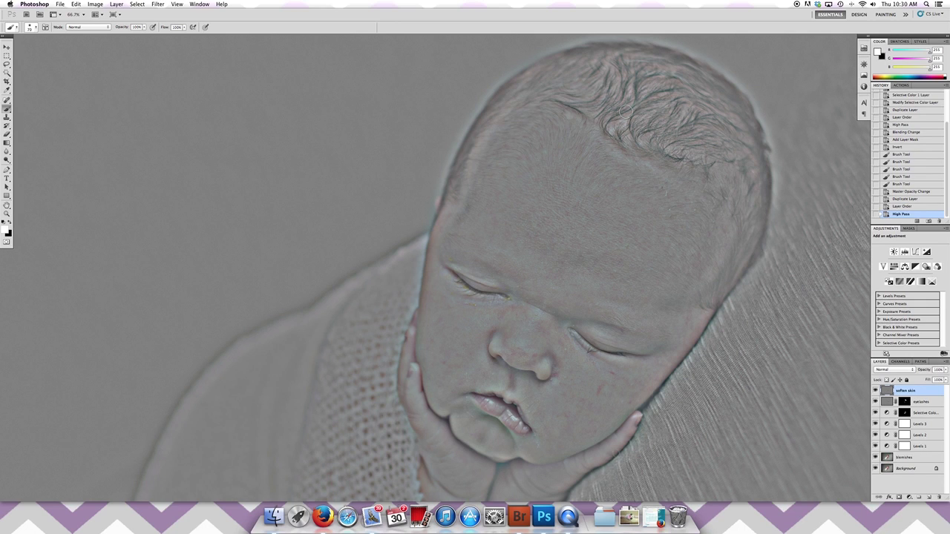
key("super+i")
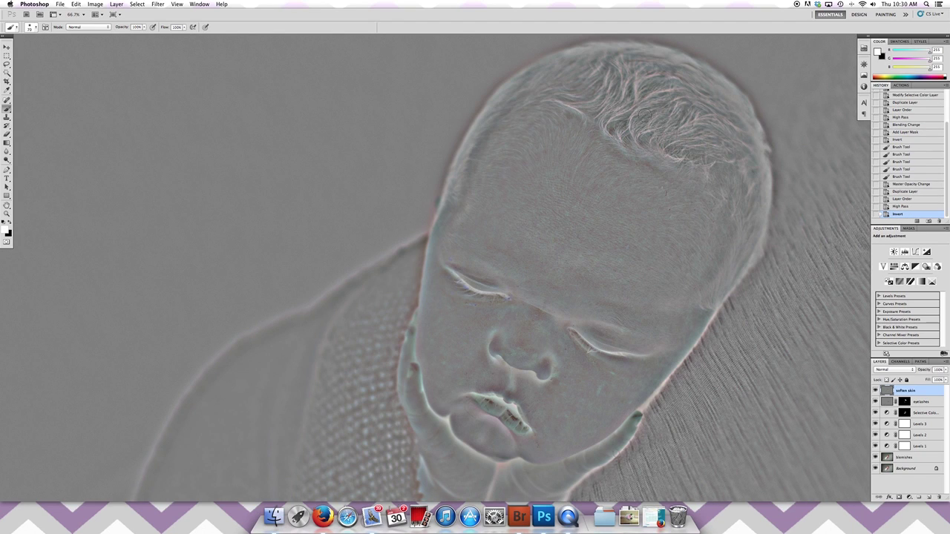
Set the soften skin layer's blend mode to Overlay and compare the effect with the layer's colors inverted and inverted back
left_click(886, 370)
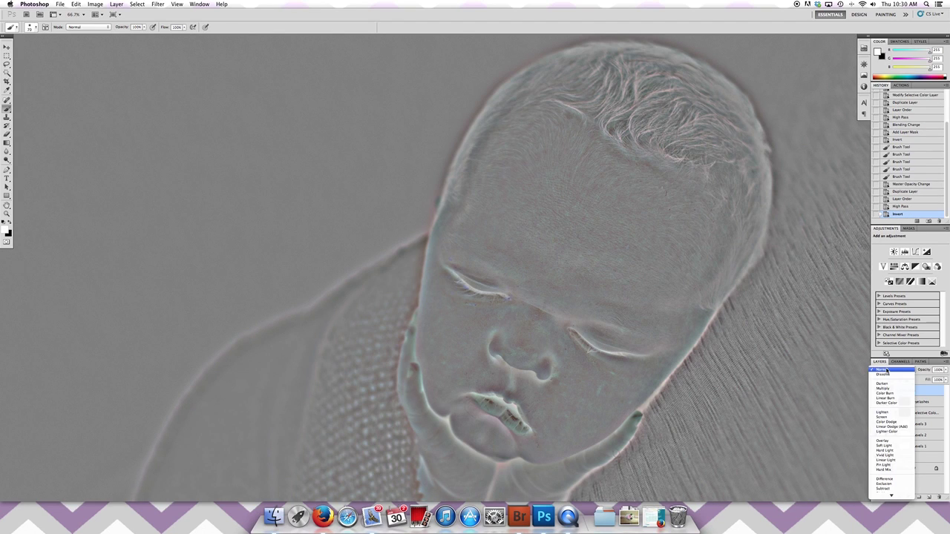
left_click(890, 443)
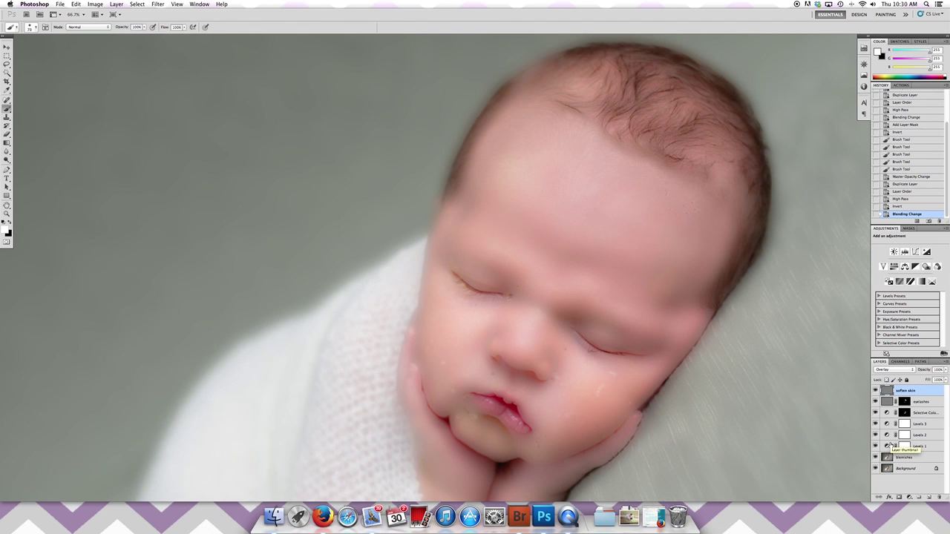
key("super+i")
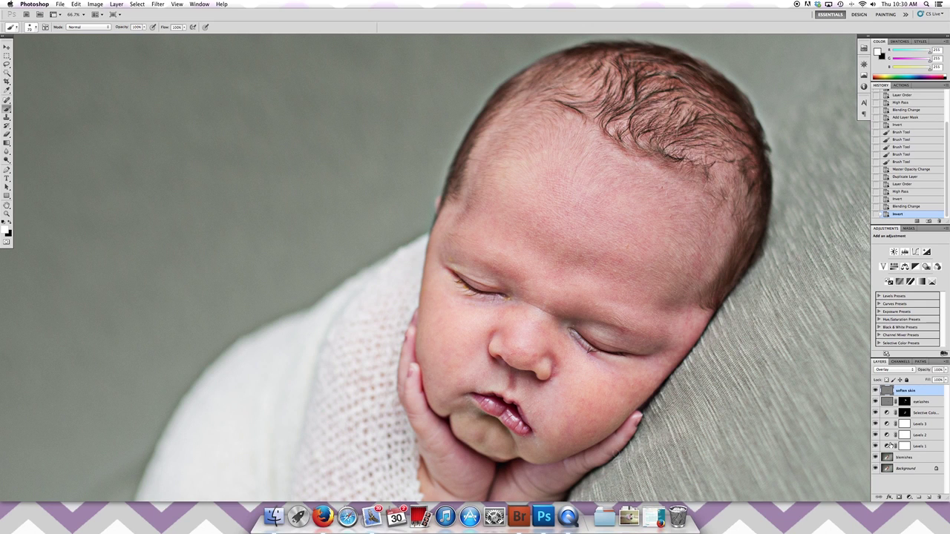
key("super+i")
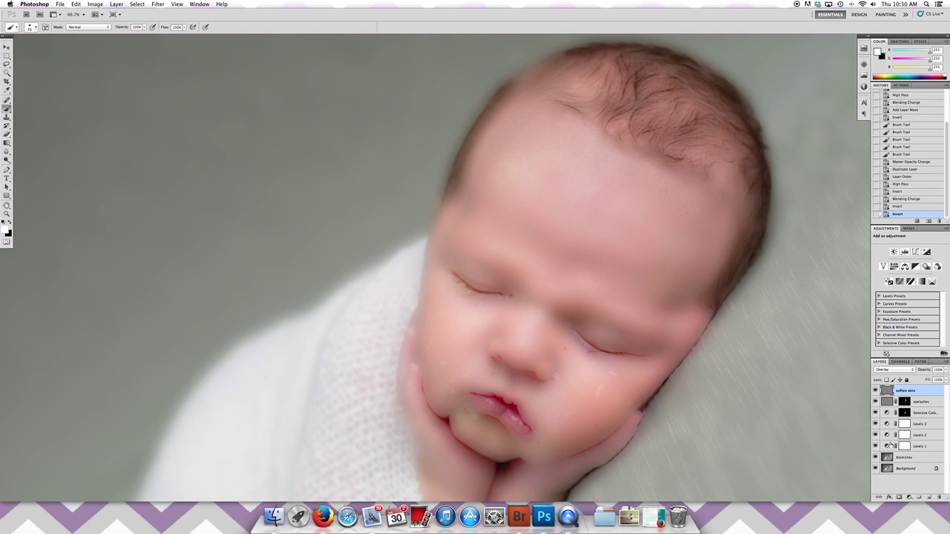
Add a black layer mask to the soften skin layer and paint white over the baby's face and hands with an enlarged brush
left_click(898, 498)
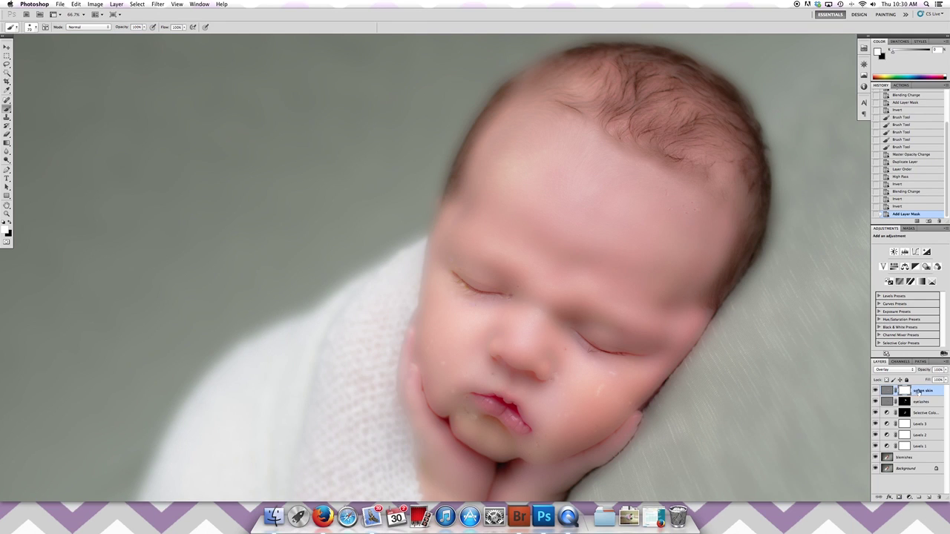
key("super+i")
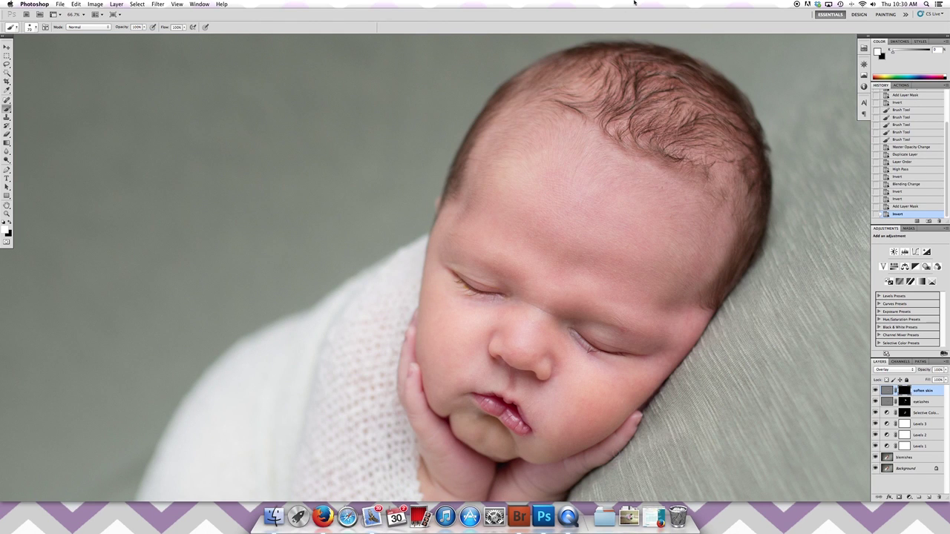
scroll(541, 159, "right", 5)
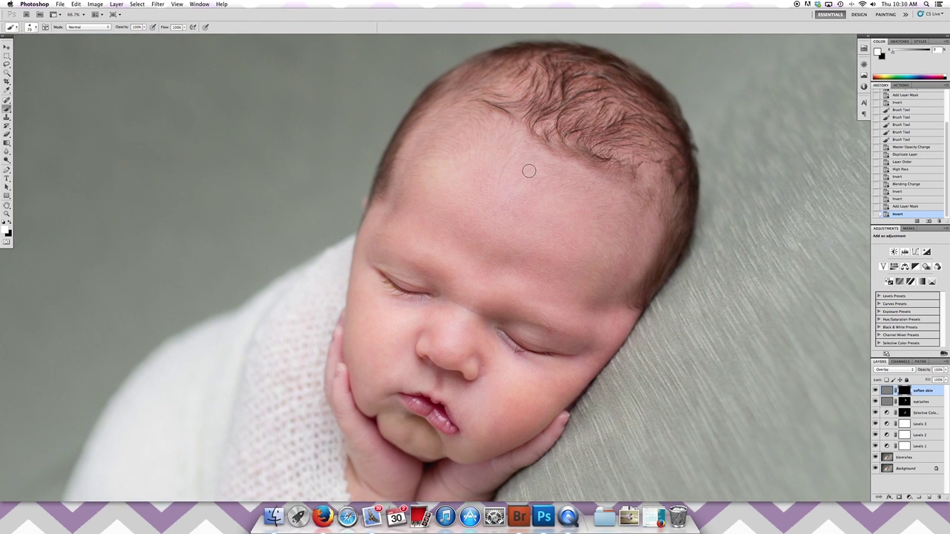
key("bracketright")
key("bracketright")
key("bracketright")
key("bracketright")
key("bracketright")
key("bracketright")
key("bracketright")
key("bracketright")
key("bracketleft")
key("bracketleft")
mouse_move(459, 220)
left_mouse_down()
mouse_move(411, 190)
mouse_move(438, 213)
mouse_move(491, 149)
mouse_move(571, 221)
mouse_move(594, 225)
mouse_move(600, 280)
mouse_move(545, 292)
mouse_move(487, 278)
mouse_move(604, 293)
mouse_move(632, 217)
mouse_move(460, 298)
mouse_move(444, 335)
mouse_move(368, 303)
mouse_move(372, 380)
mouse_move(387, 342)
mouse_move(443, 326)
mouse_move(444, 348)
mouse_move(484, 349)
mouse_move(495, 383)
mouse_move(542, 381)
mouse_move(542, 399)
mouse_move(491, 435)
mouse_move(472, 402)
mouse_move(489, 439)
mouse_move(480, 444)
mouse_move(453, 394)
left_mouse_up()
left_click_drag(404, 376, 391, 382)
left_click_drag(410, 440, 442, 448)
scroll(511, 432, "down", 5)
left_click_drag(364, 288, 395, 306)
left_click_drag(453, 312, 412, 306)
scroll(430, 304, "up", 3)
scroll(453, 302, "up", 2)
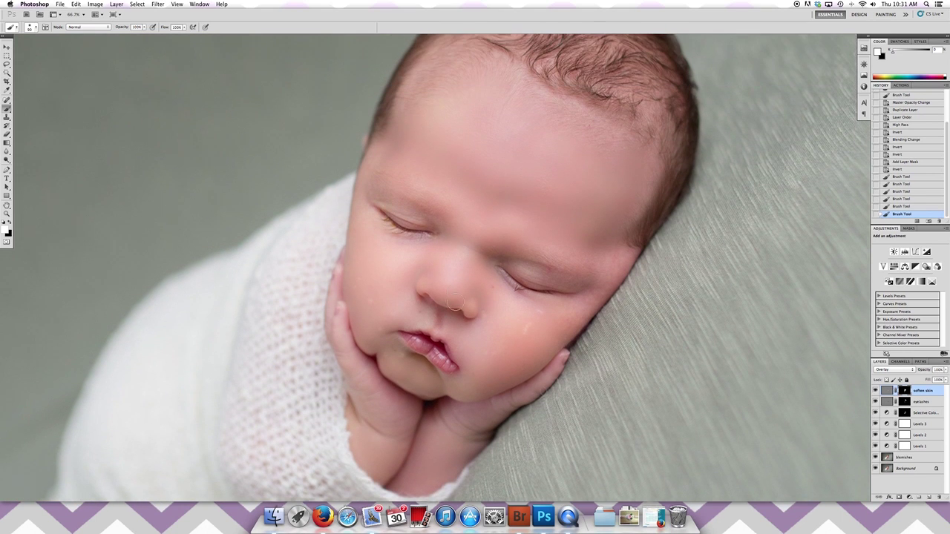
Lower the soften skin layer's opacity to about 27% and compare the whole image with and without the layer
left_click(946, 370)
left_click_drag(943, 379, 916, 379)
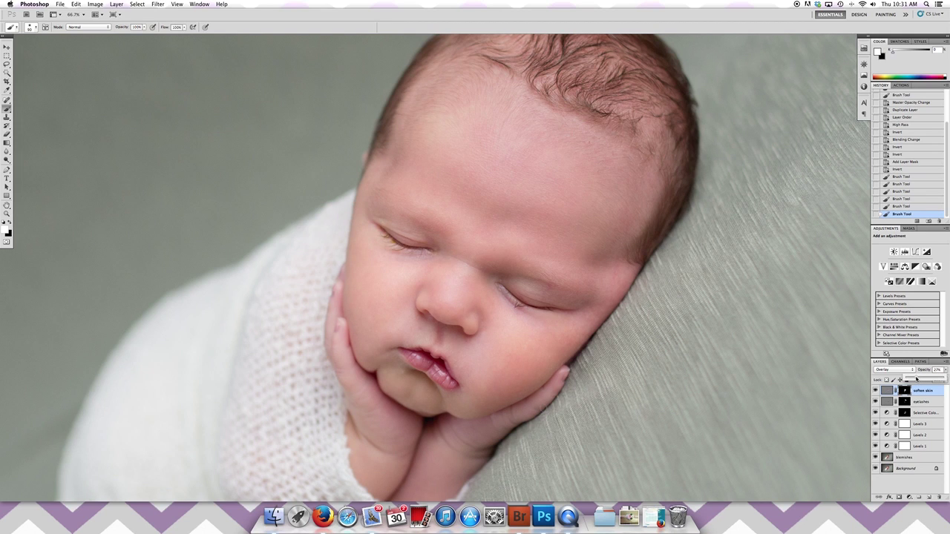
left_click_drag(916, 379, 916, 379)
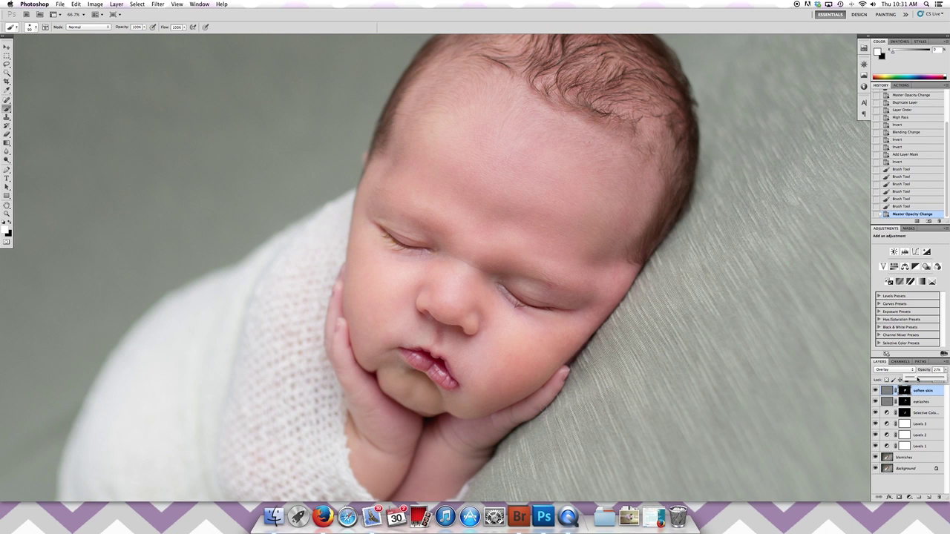
key("super+minus")
key("super+minus")
key("super+minus")
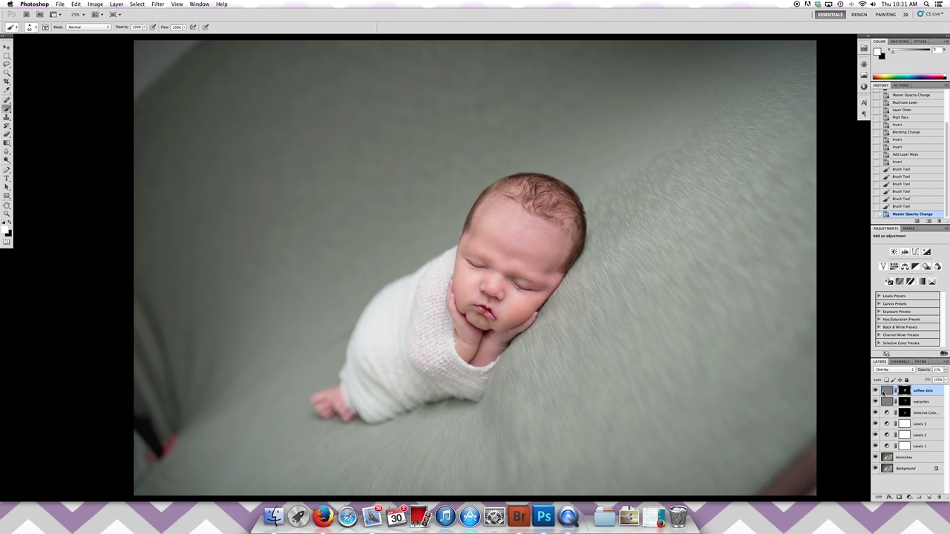
left_click(875, 391)
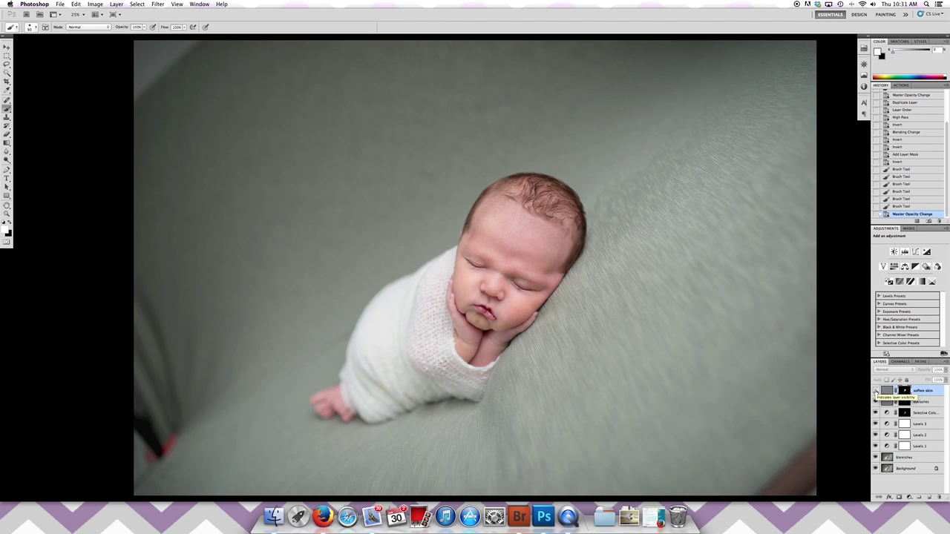
left_click(874, 391)
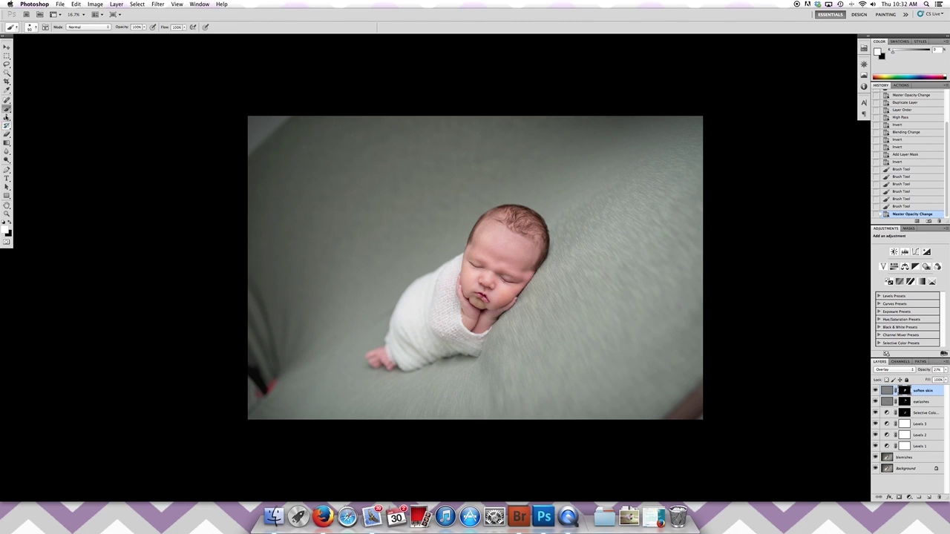
Crop the image to a 15 x 11 in frame around the baby, excluding the dark backdrop edges and corners
left_click(7, 81)
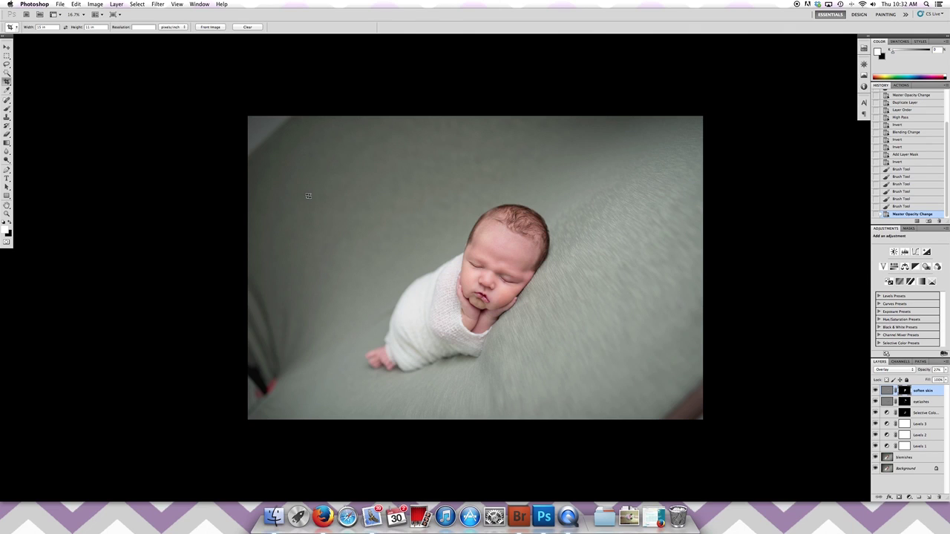
left_click_drag(312, 154, 664, 451)
left_click_drag(536, 263, 489, 278)
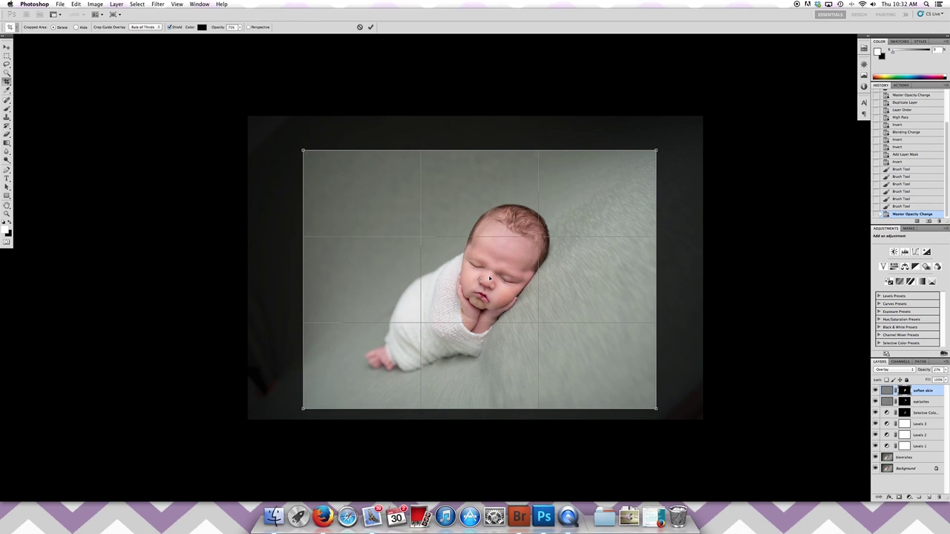
left_click_drag(489, 277, 486, 278)
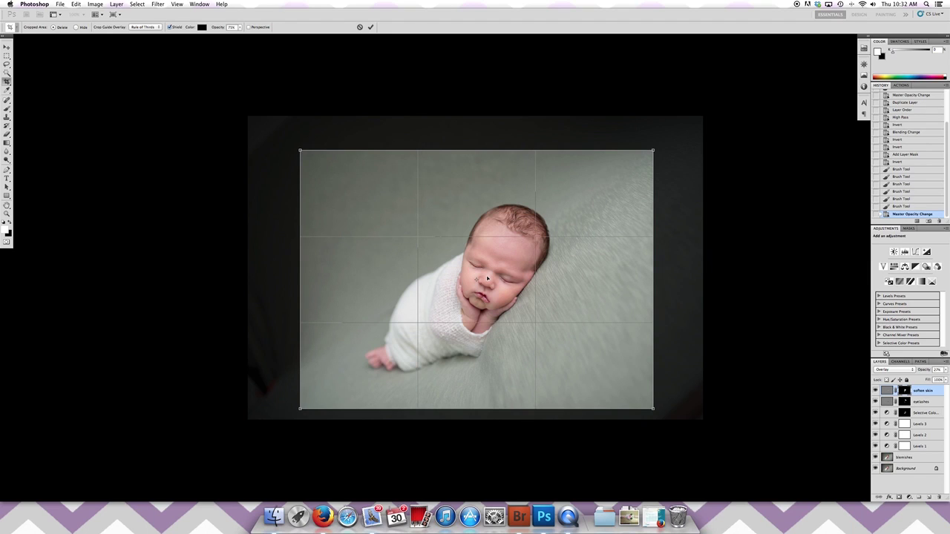
key("Return")
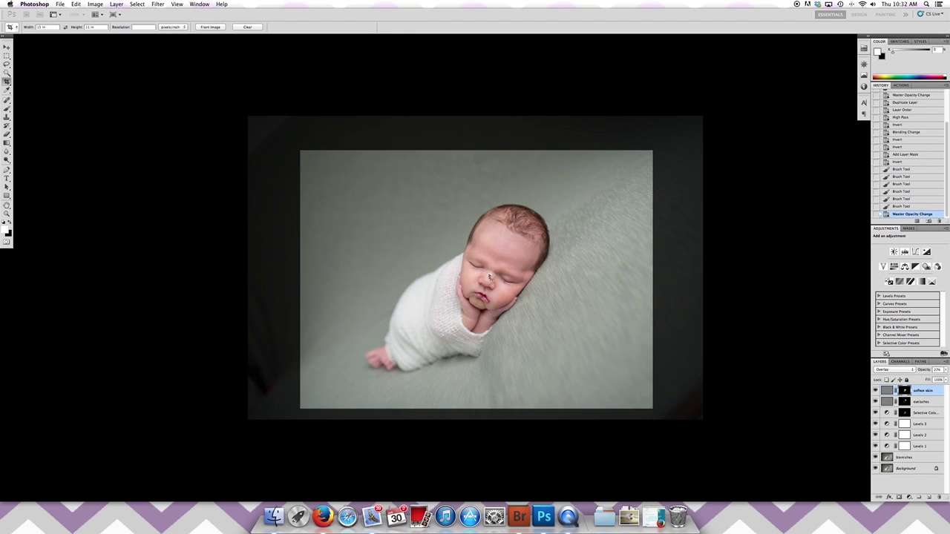